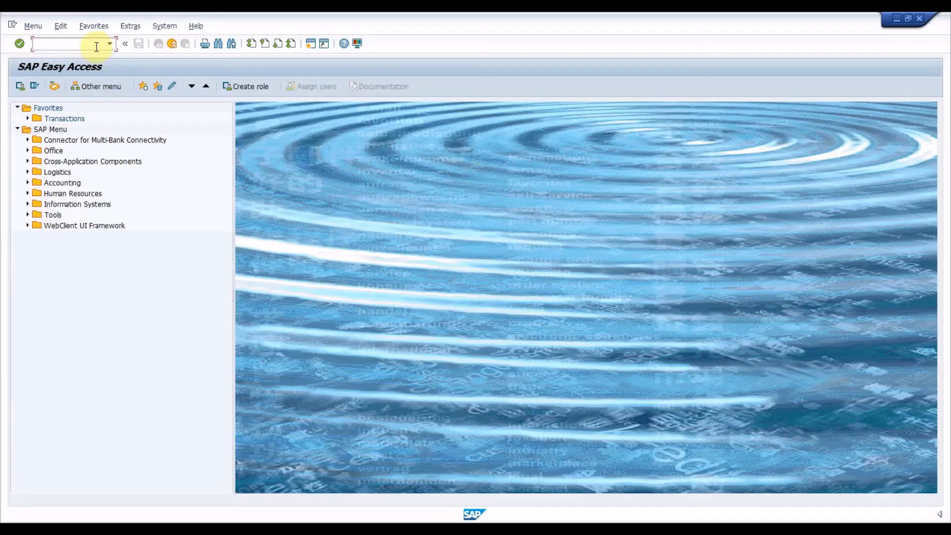
Run transaction V/05 to display pricing condition table 4AR and review its selected key fields from Country to Control code.
type("V/0")
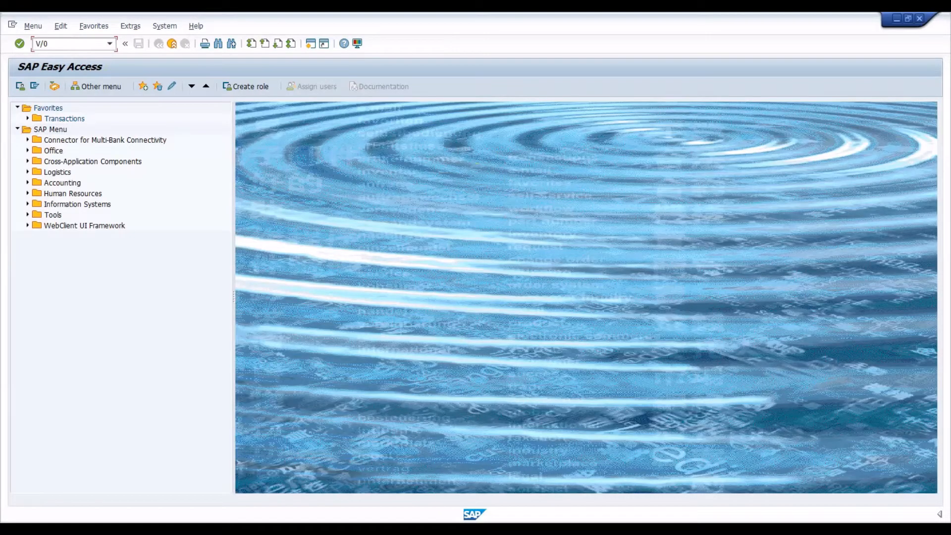
type("5")
key("Return")
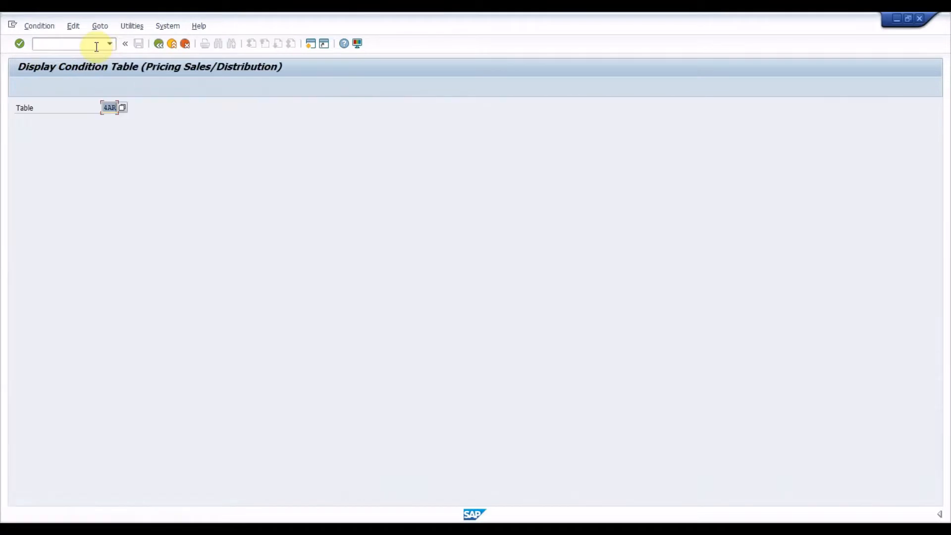
key("Right")
key("Return")
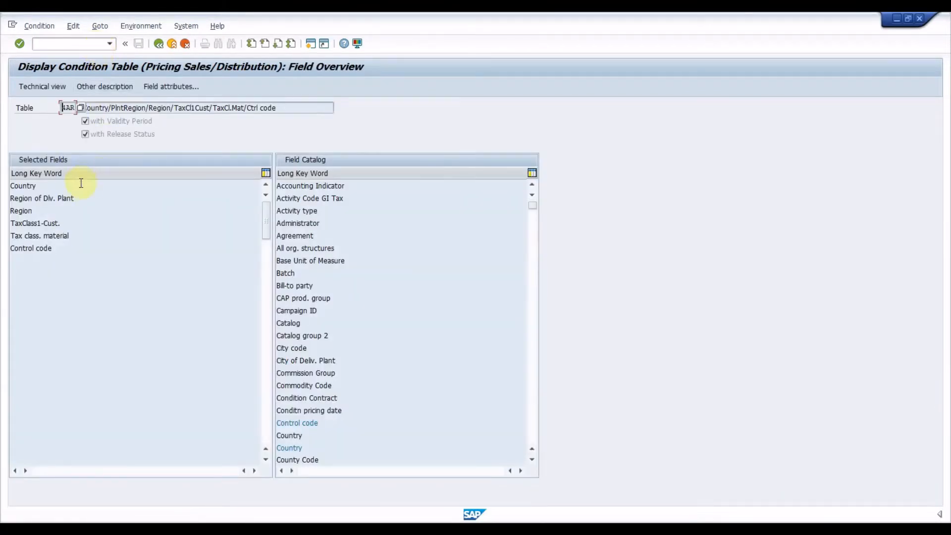
left_click(79, 186)
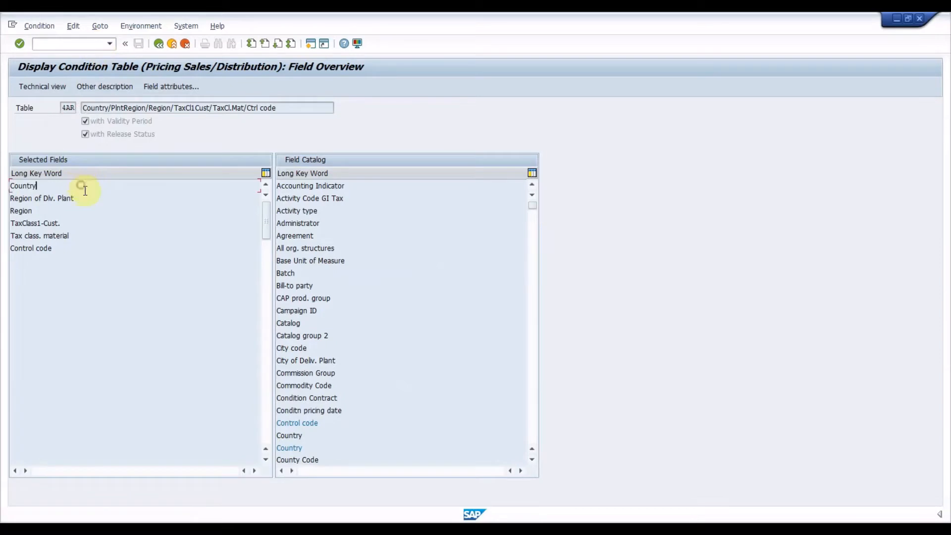
left_click(83, 248)
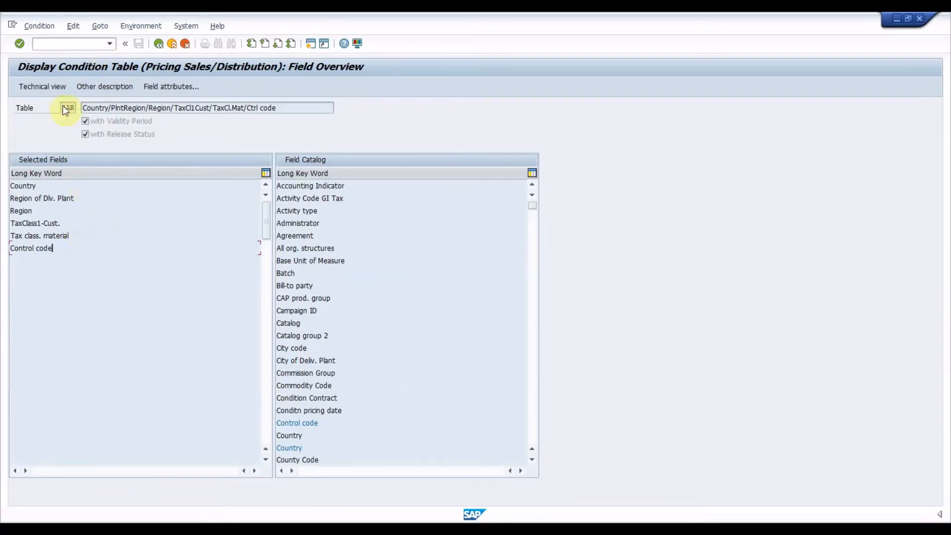
Open the access sequence maintenance with transaction V/07 and locate access sequence ZGST.
left_click(79, 43)
left_click(17, 121)
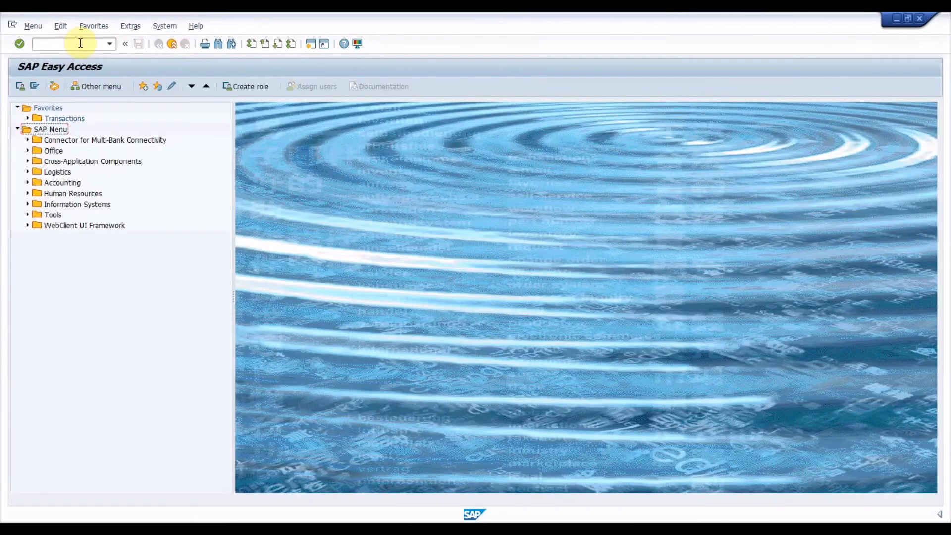
left_click(81, 43)
type("V/07")
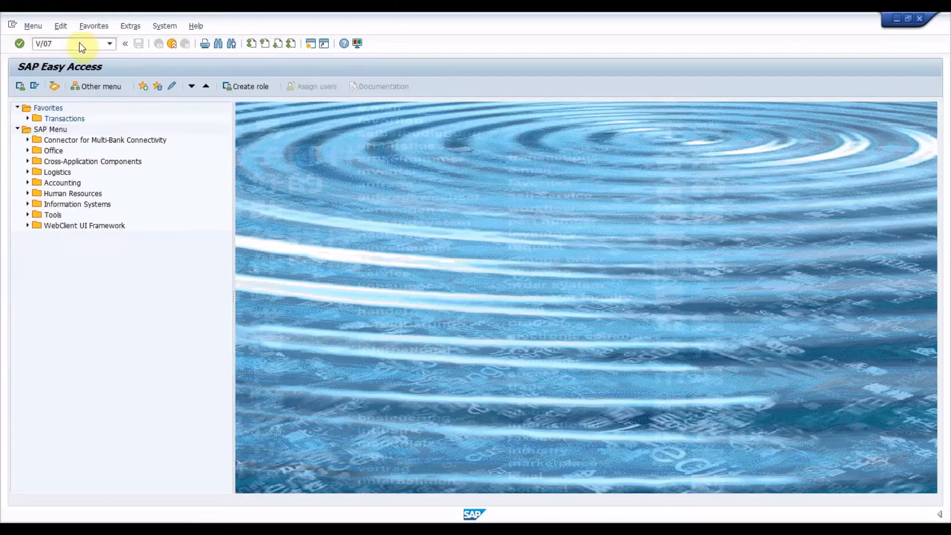
key("Return")
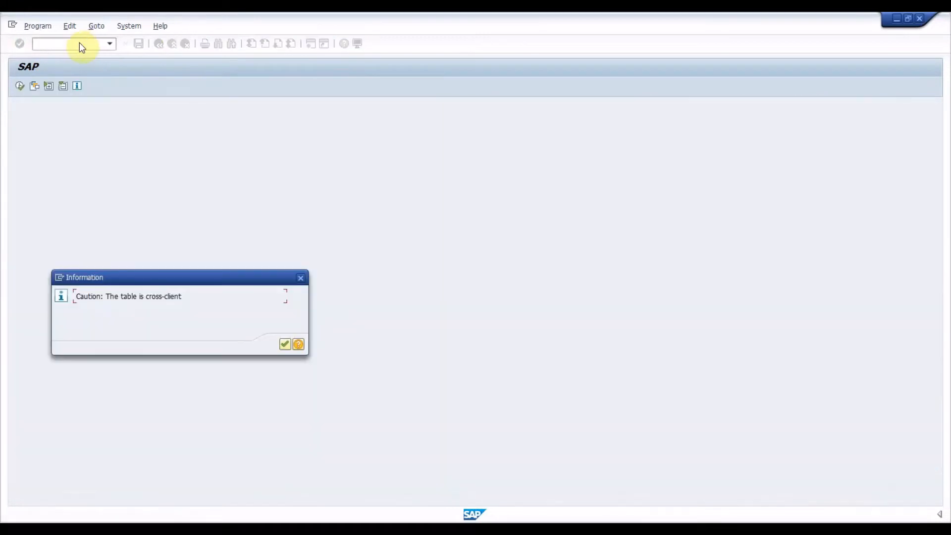
key("Return")
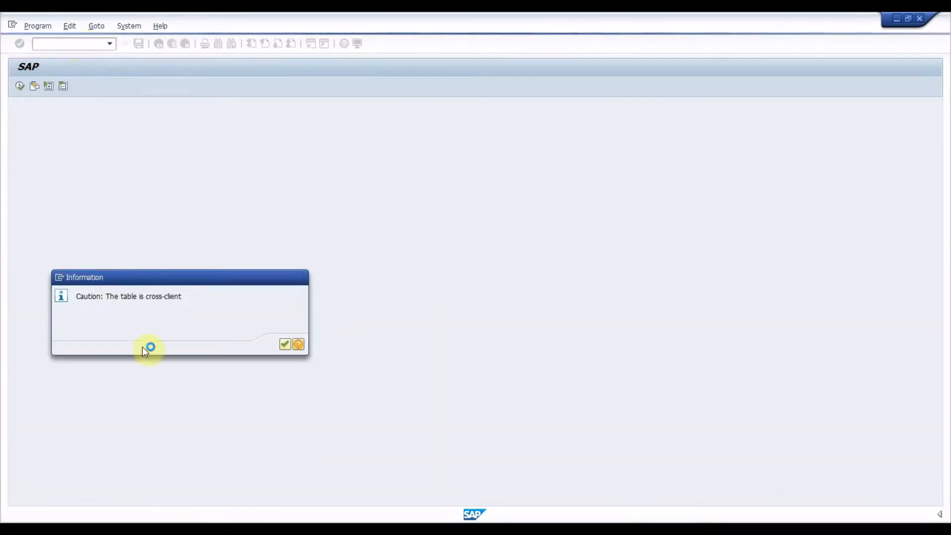
left_click(214, 475)
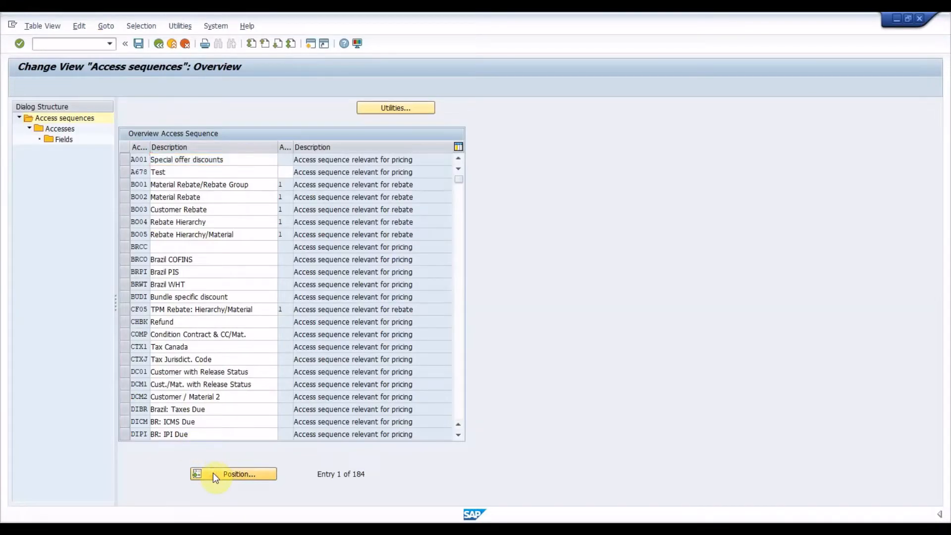
type("zgst")
key("Return")
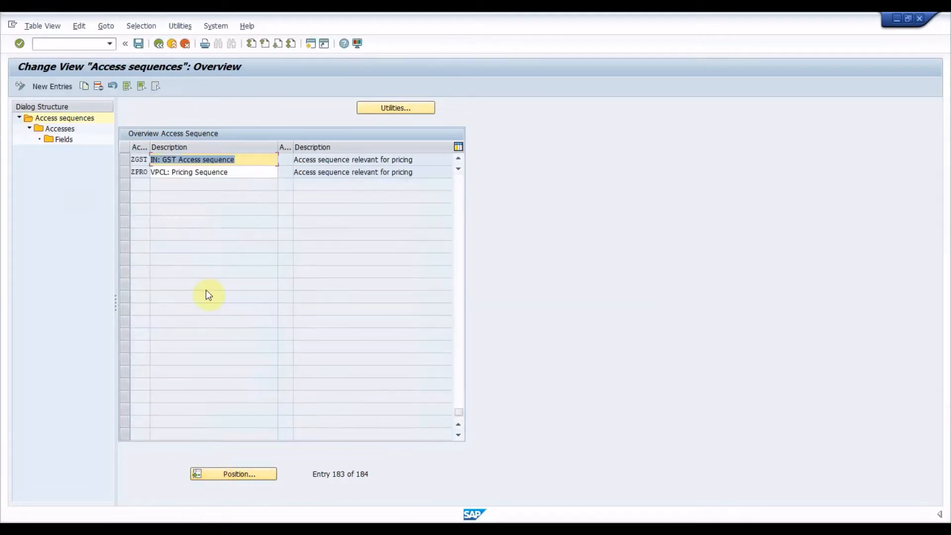
Show the accesses of ZGST and inspect the fields of its table 4AR access, closing the transaction when done.
left_click(126, 163)
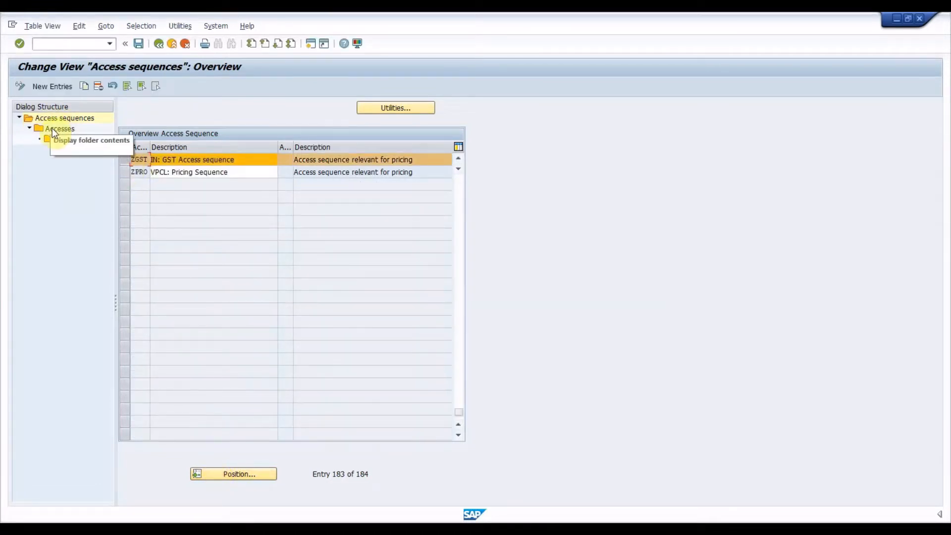
double_click(52, 128)
double_click(62, 140)
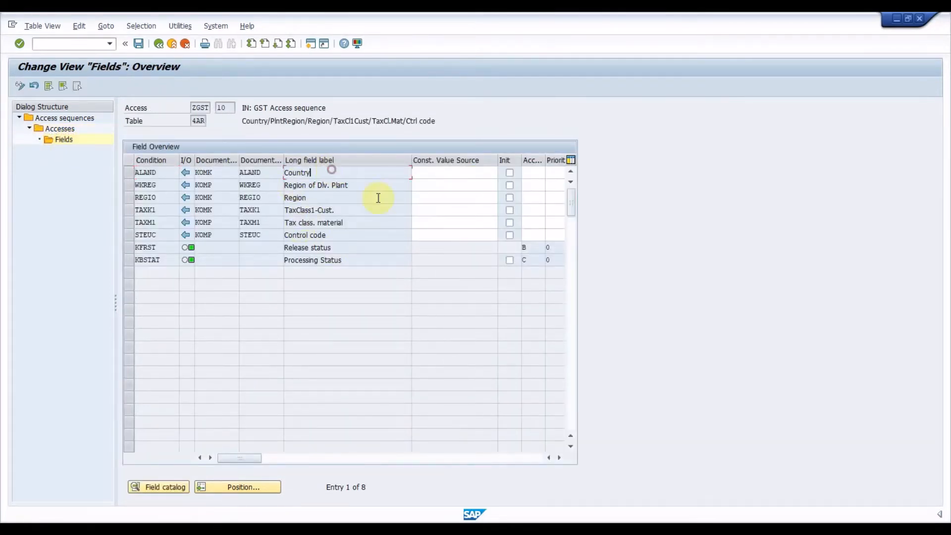
type("/N")
key("Return")
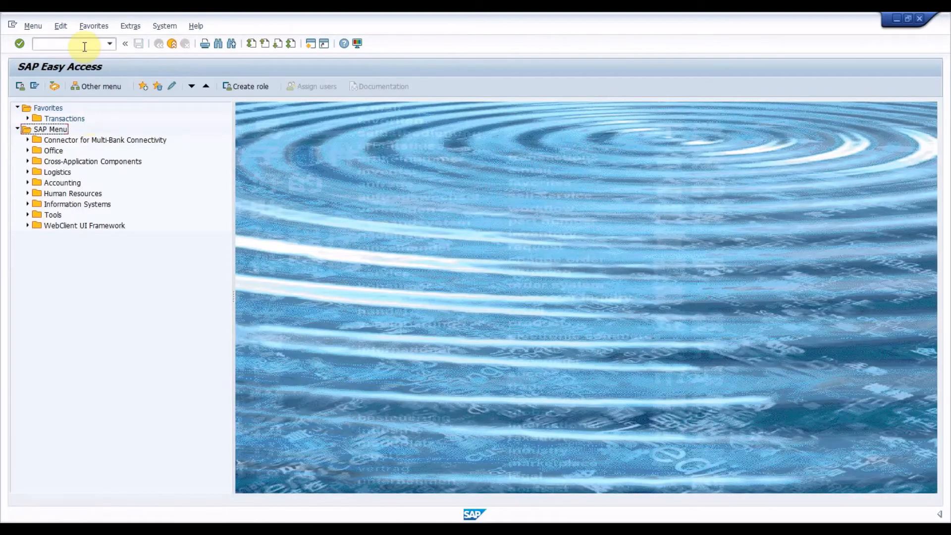
Open the pricing condition types with transaction V/06 and position the list at JOCG.
left_click(84, 46)
type("/NV/06")
key("Return")
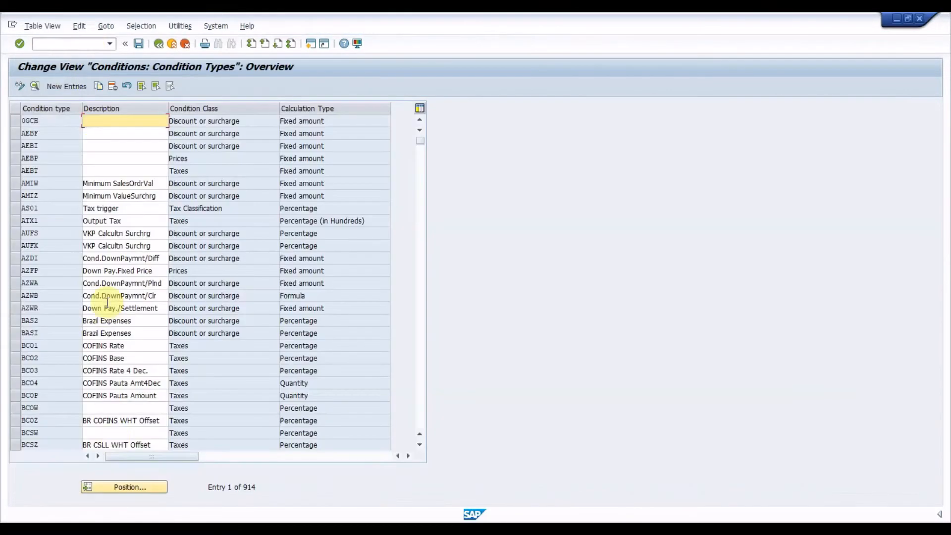
left_click(134, 487)
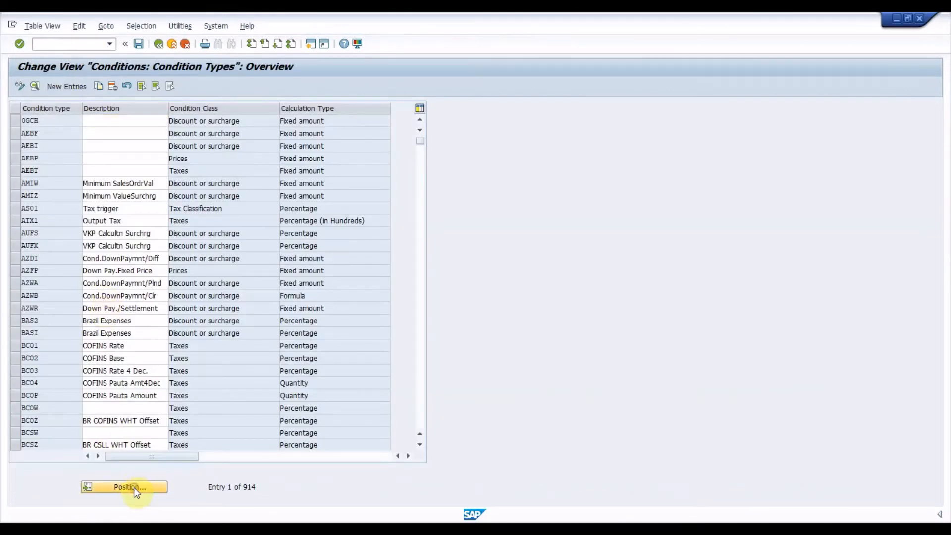
type("JOCG")
key("Return")
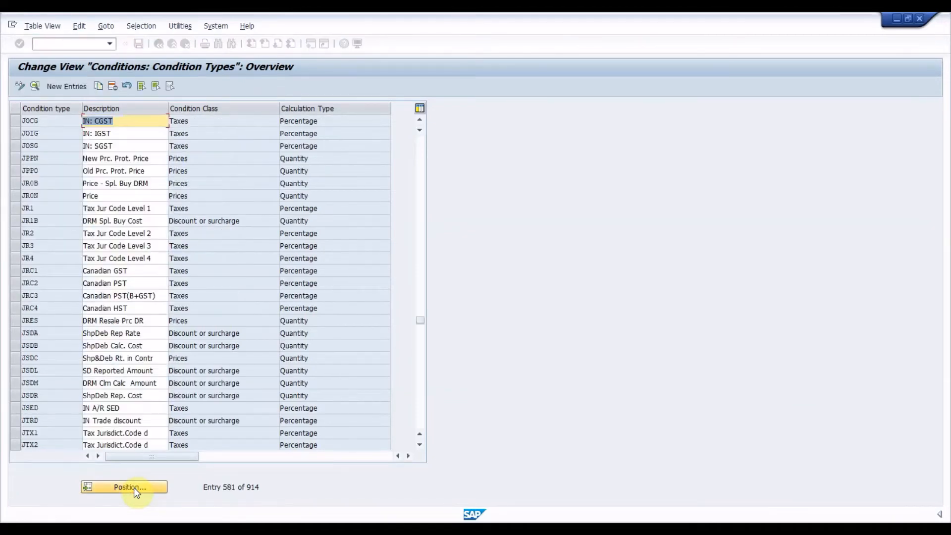
Select condition types JOCG, JOIG and JOSG and open their details.
left_click(15, 122)
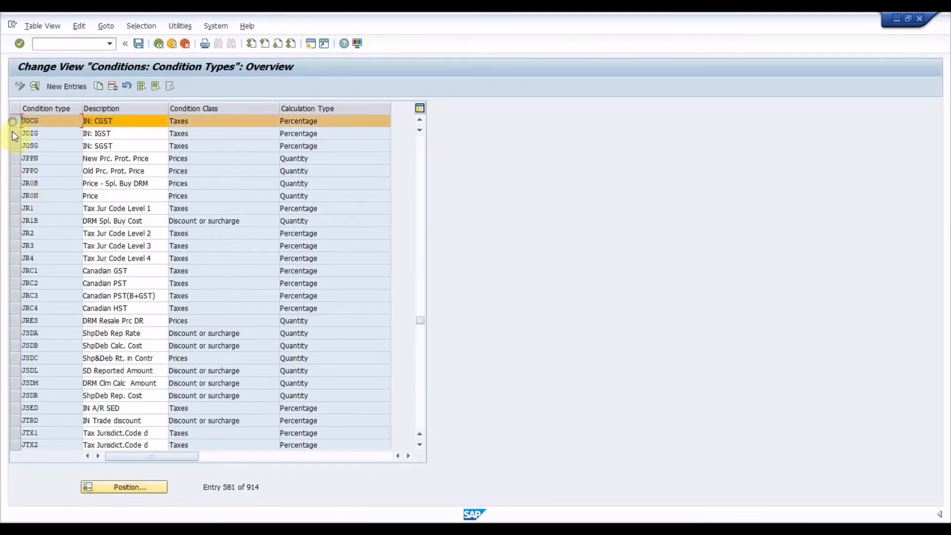
left_click(13, 134)
left_click(15, 145)
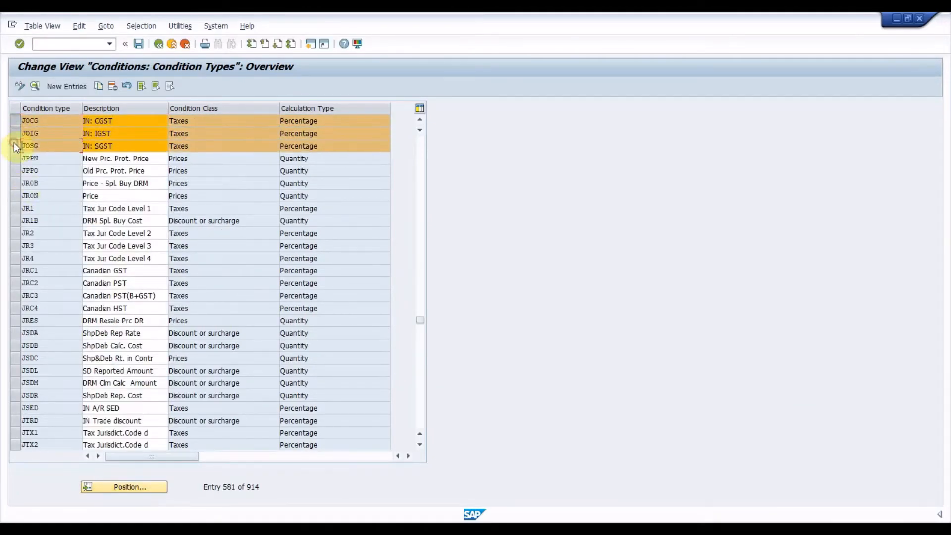
double_click(33, 119)
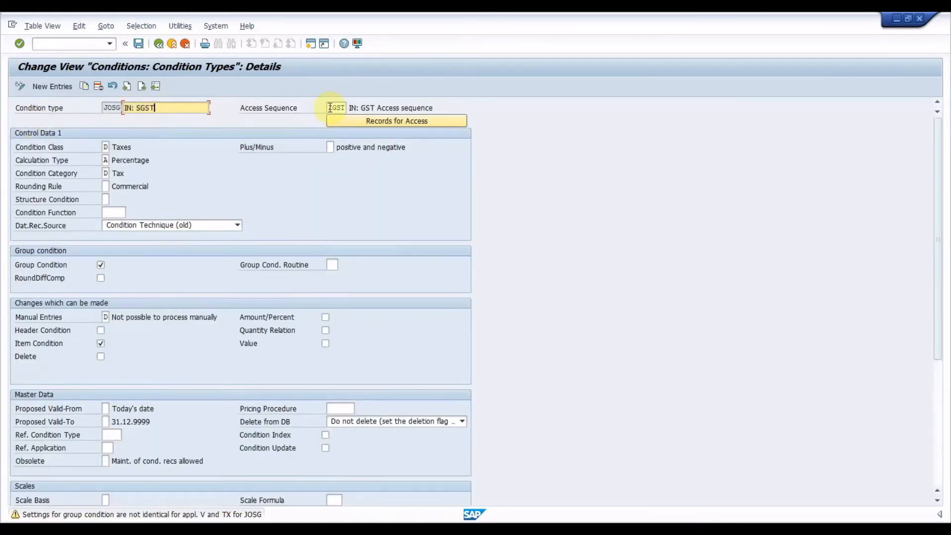
Check the access sequence assigned to condition types JOSG, JOIG and JOCG, and exit to the SAP Easy Access screen.
left_click_drag(328, 107, 355, 108)
left_click(384, 108)
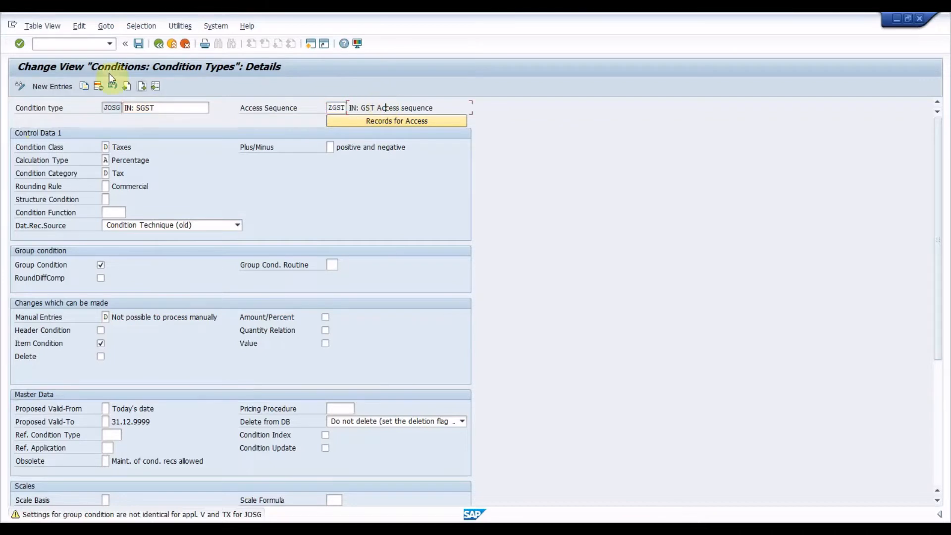
left_click(127, 85)
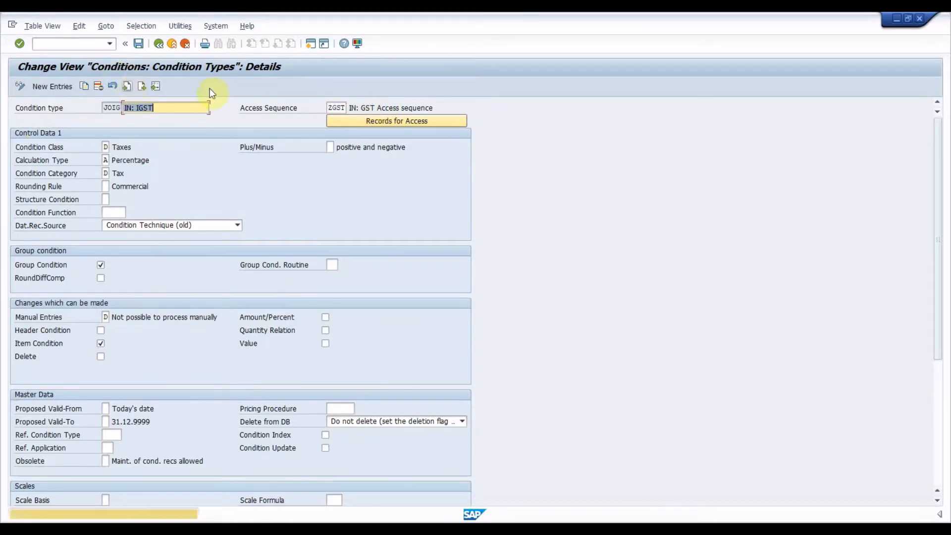
left_click_drag(327, 108, 359, 108)
left_click(367, 107)
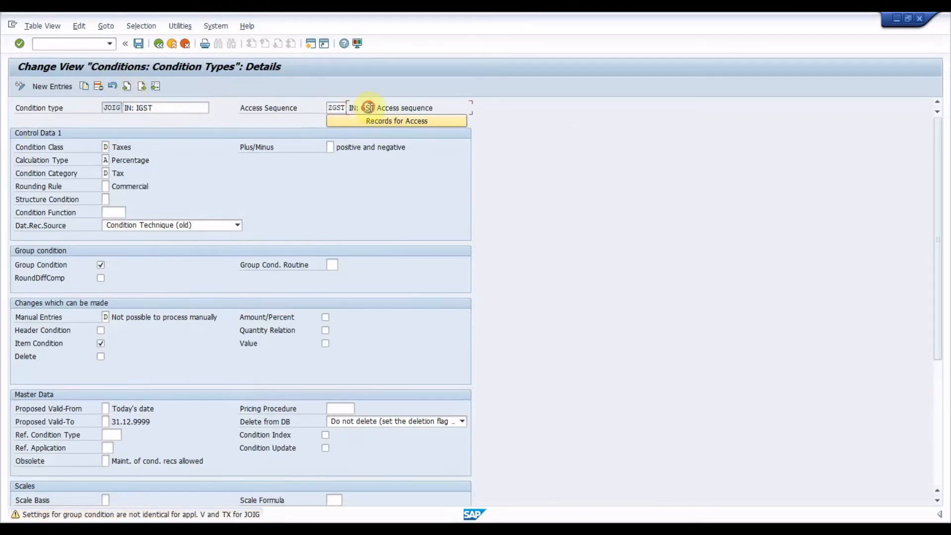
left_click(128, 87)
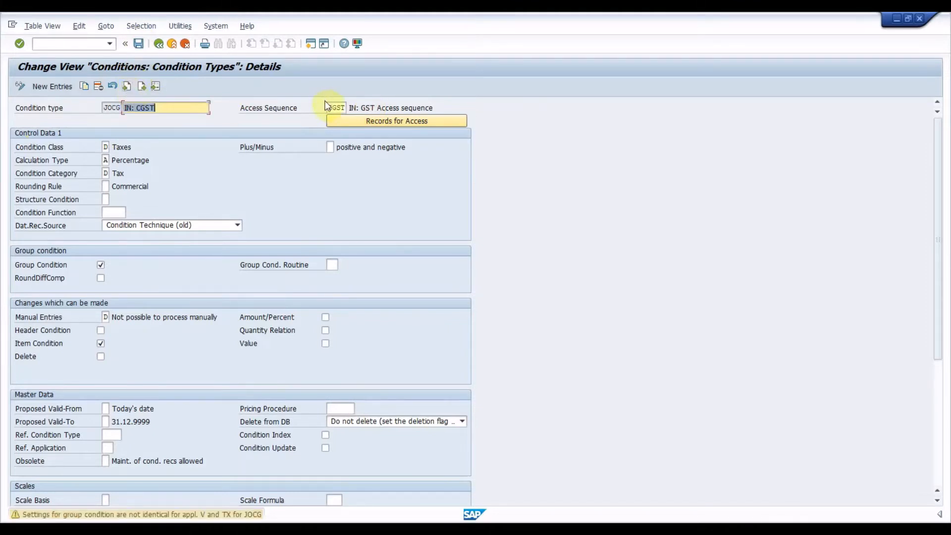
left_click_drag(327, 108, 365, 109)
left_click(381, 108)
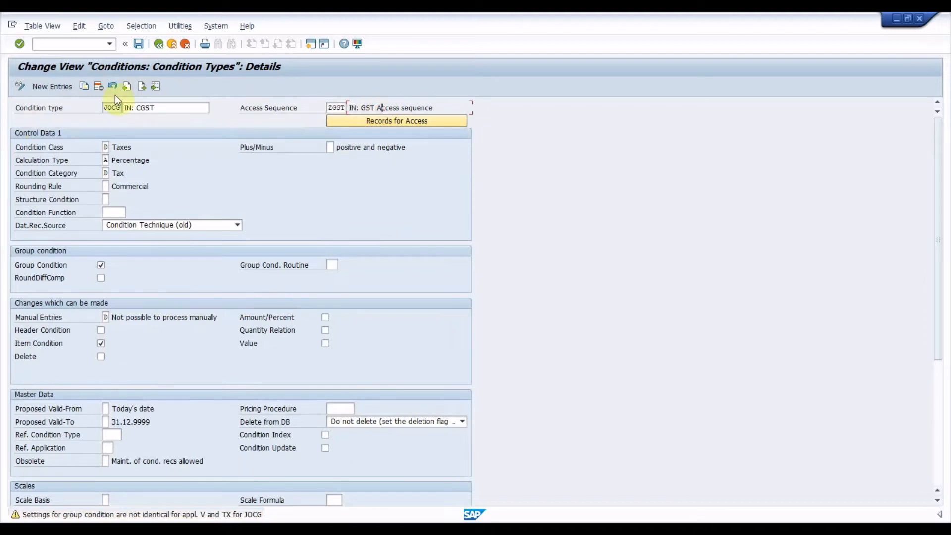
left_click(86, 45)
type("/N")
key("Return")
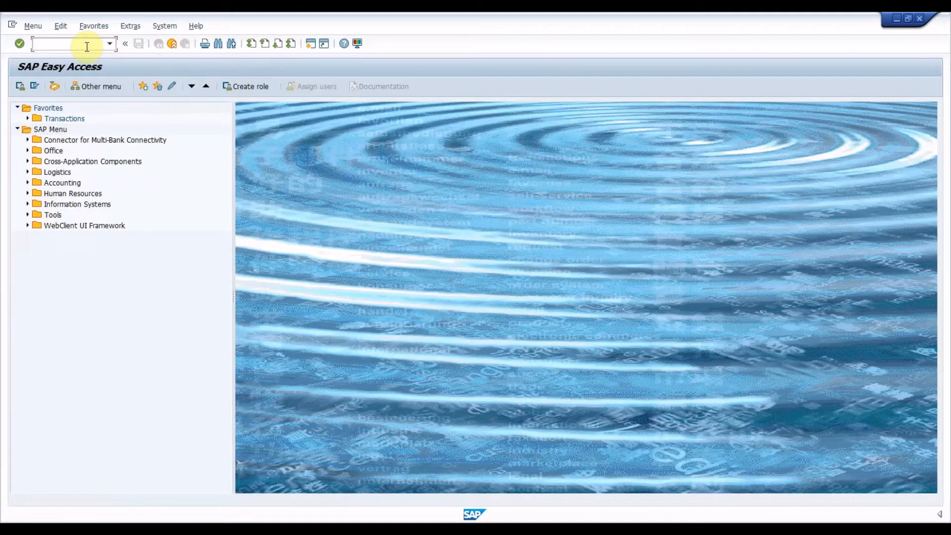
Open the tax categories by country with transaction OVK1 and position the list at country IN.
type("OVK1")
key("Return")
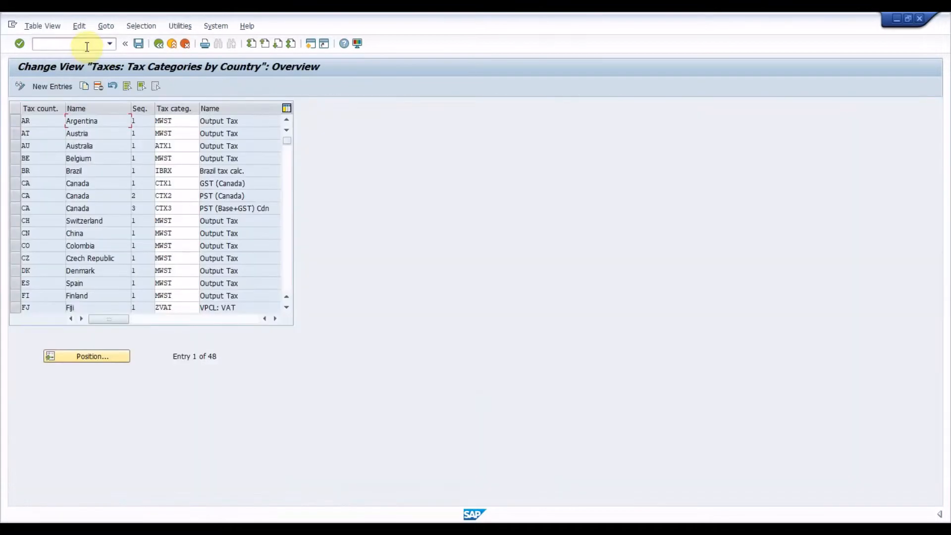
left_click(94, 361)
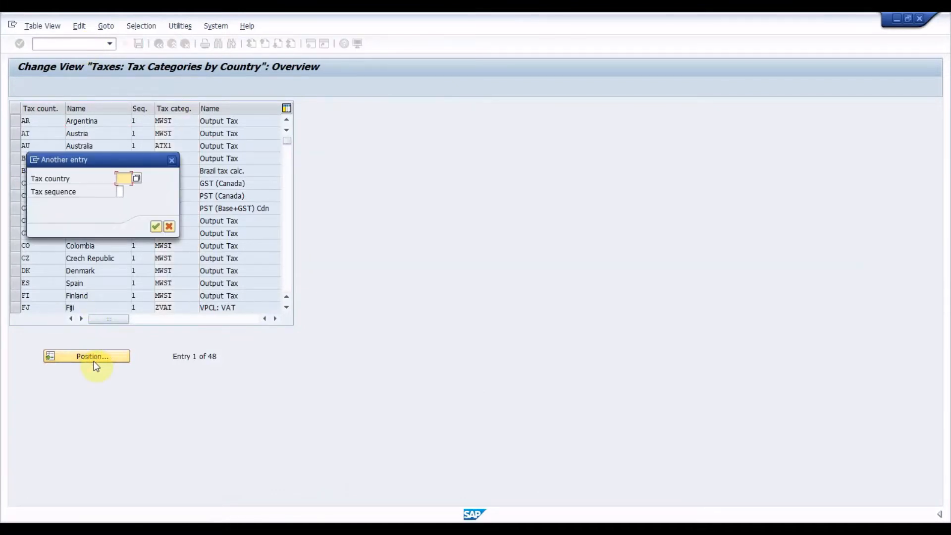
type("IN")
key("Return")
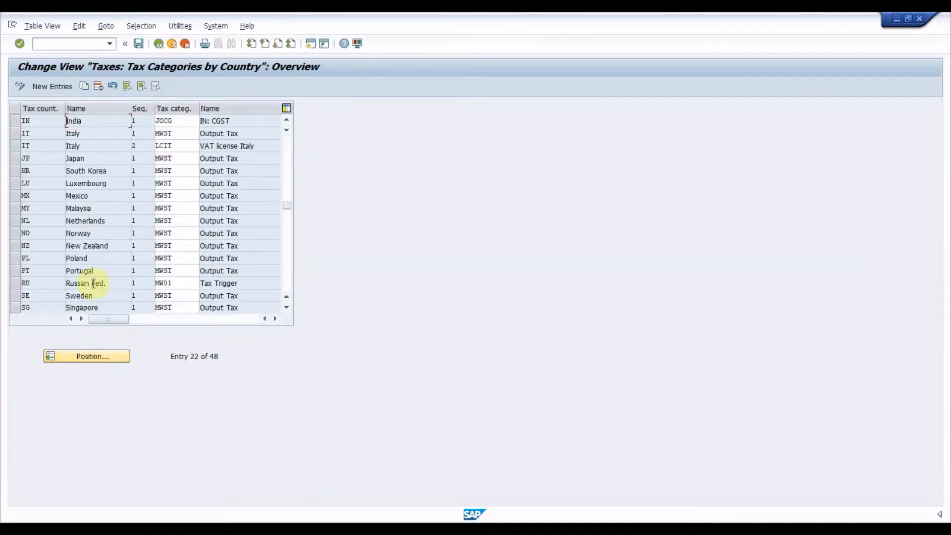
Examine India's tax category row with its sequence, and leave the transaction.
left_click(134, 121)
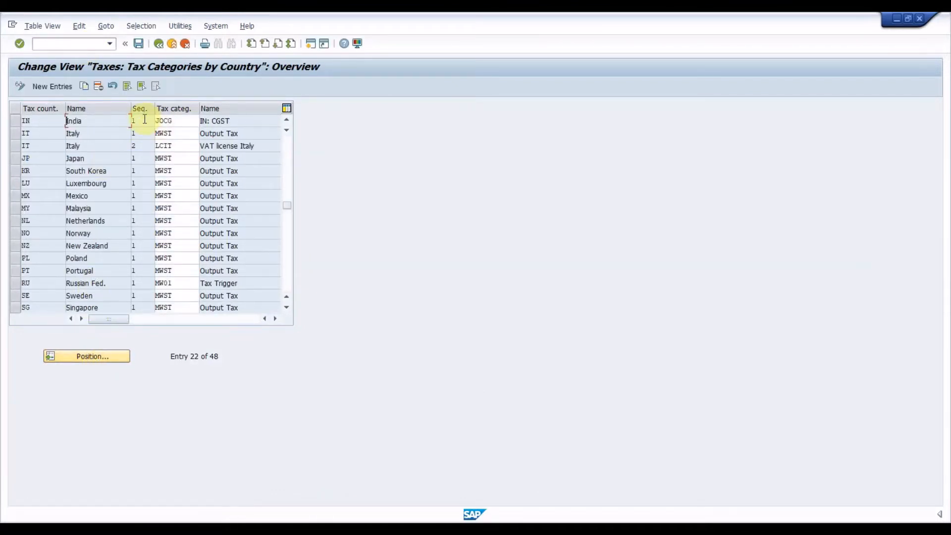
left_click(16, 121)
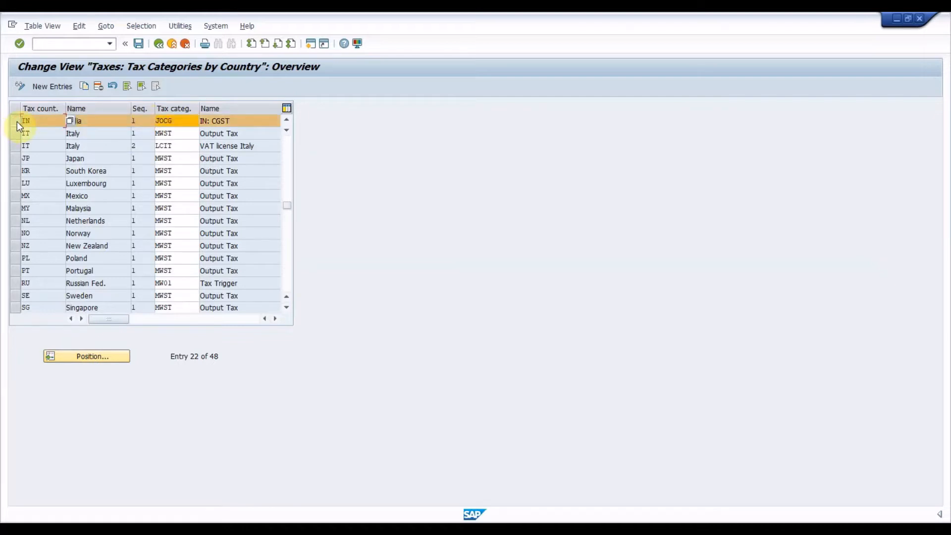
left_click(17, 121)
left_click(17, 122)
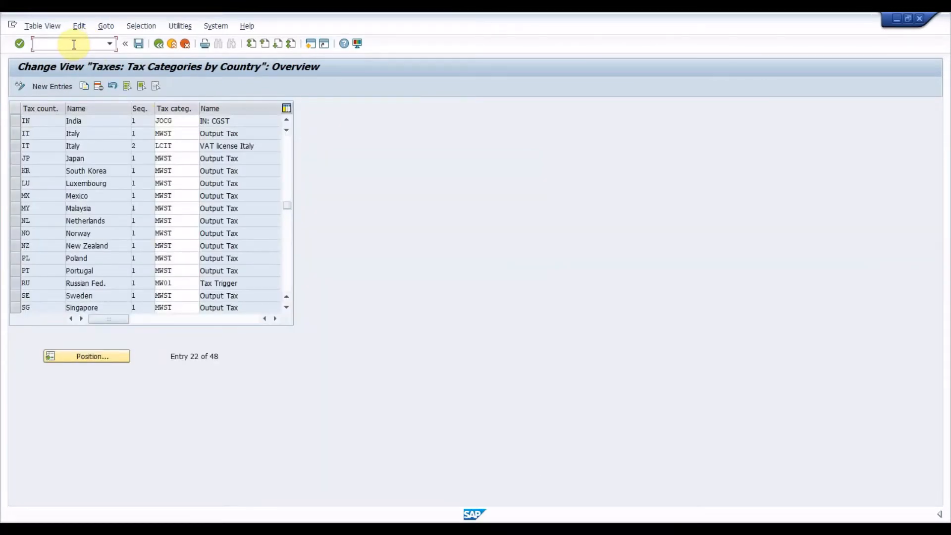
type("/N")
key("Return")
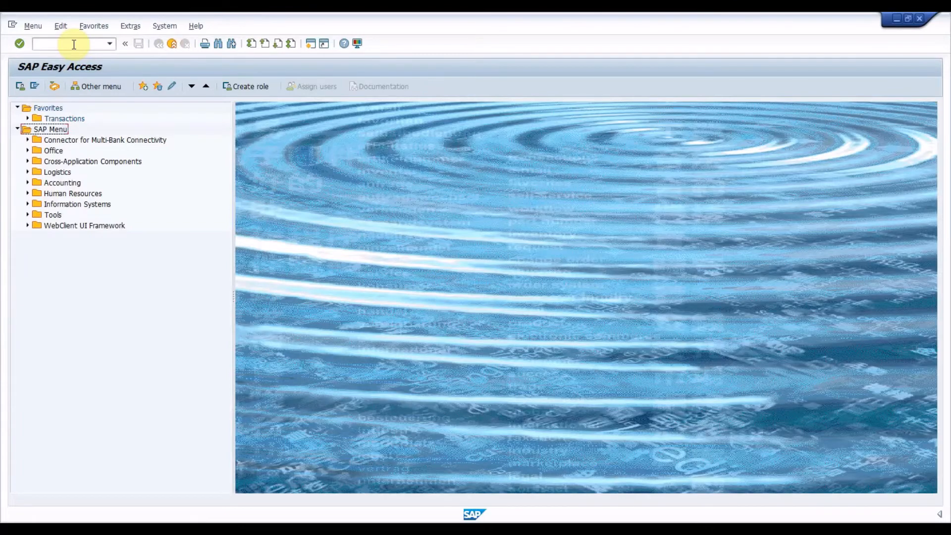
Open the customer taxes overview with transaction OVK3.
left_click(74, 45)
type("OVK3")
key("Return")
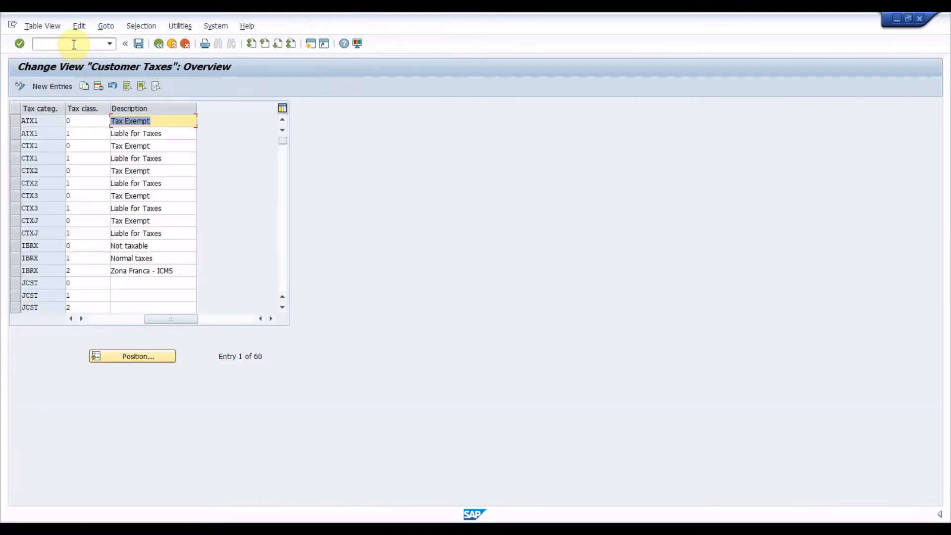
Position the customer taxes list at tax category JOCG and select the JOCG, JOIG and JOSG rows.
left_click(127, 355)
type("JOIG")
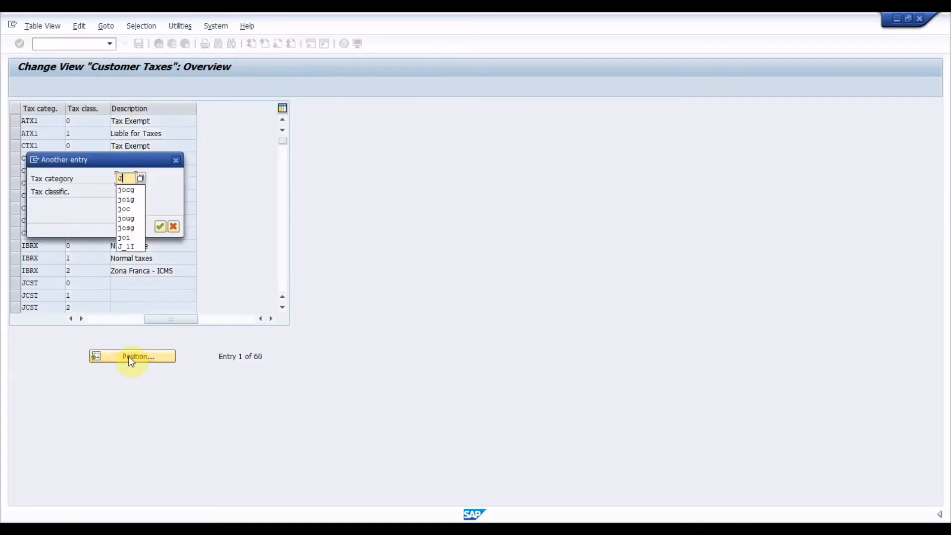
key("BackSpace")
key("BackSpace")
type("CG")
key("Return")
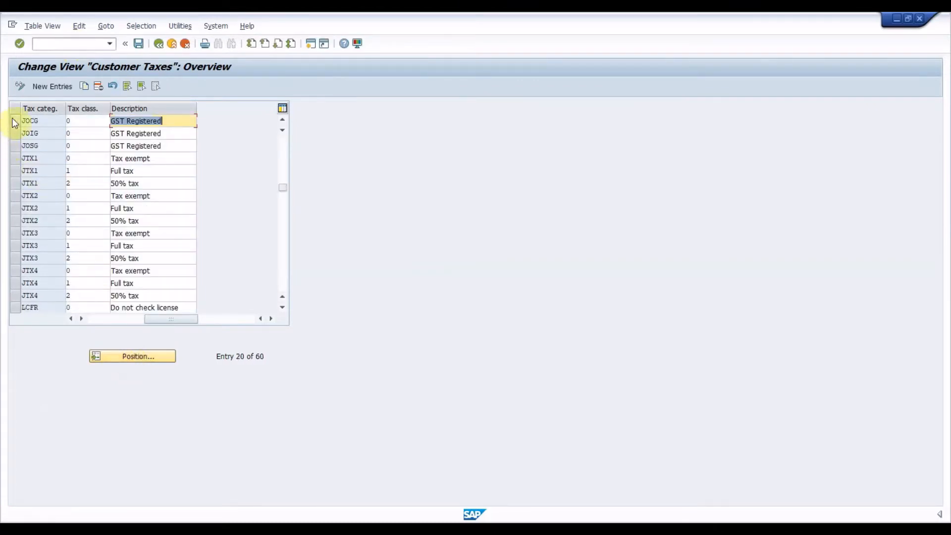
left_click_drag(12, 119, 14, 149)
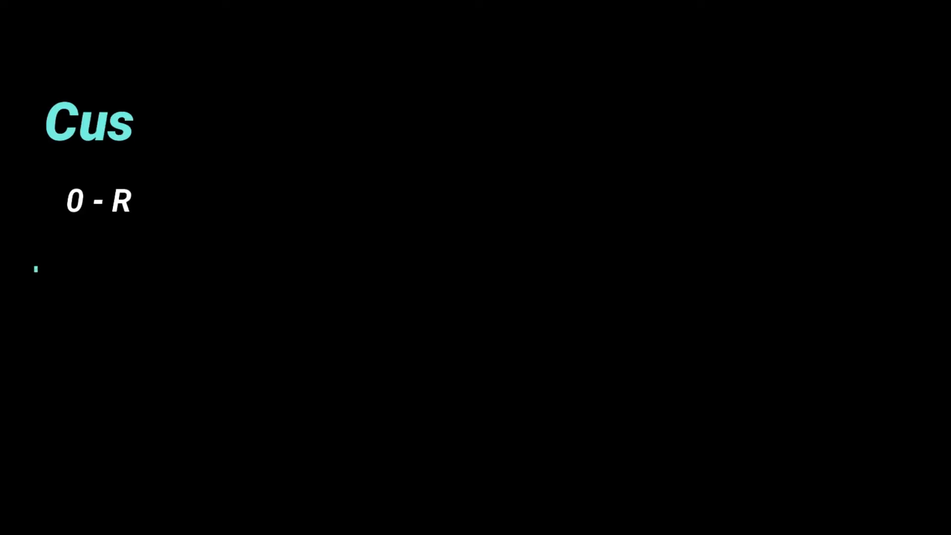
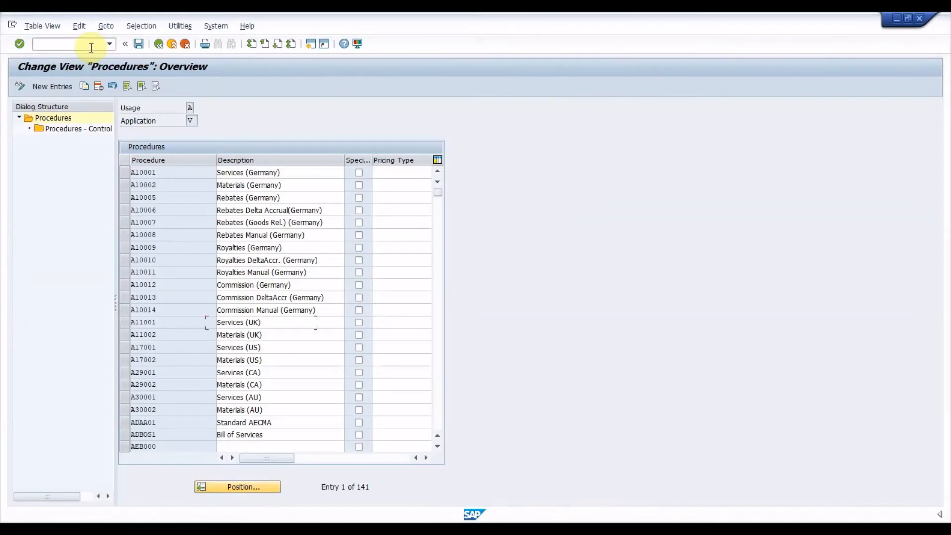
Position the pricing procedures list at ZIO.
key("Return")
type("ZIT")
key("BackSpace")
type("O")
key("Return")
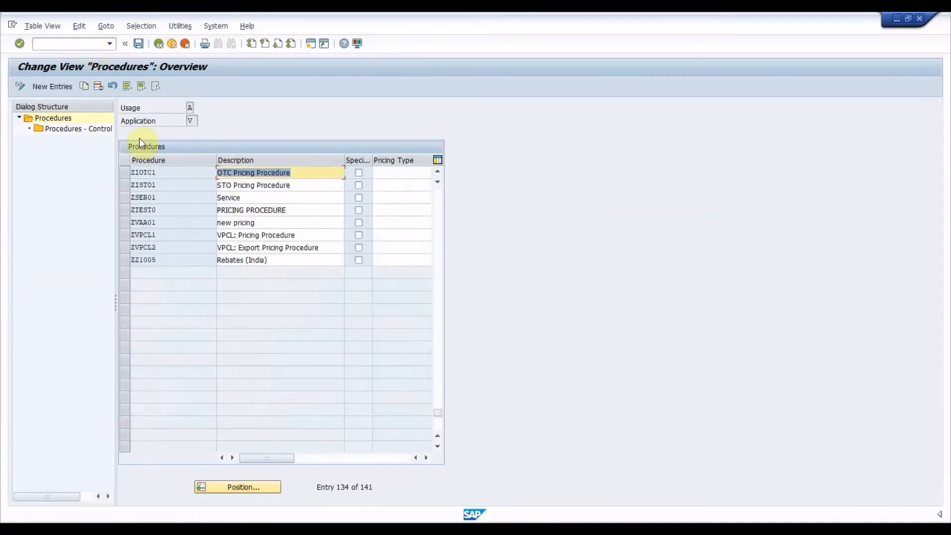
Select the ZIOTC1 OTC Pricing Procedure and open its control data.
left_click(124, 171)
left_click(59, 129)
double_click(58, 132)
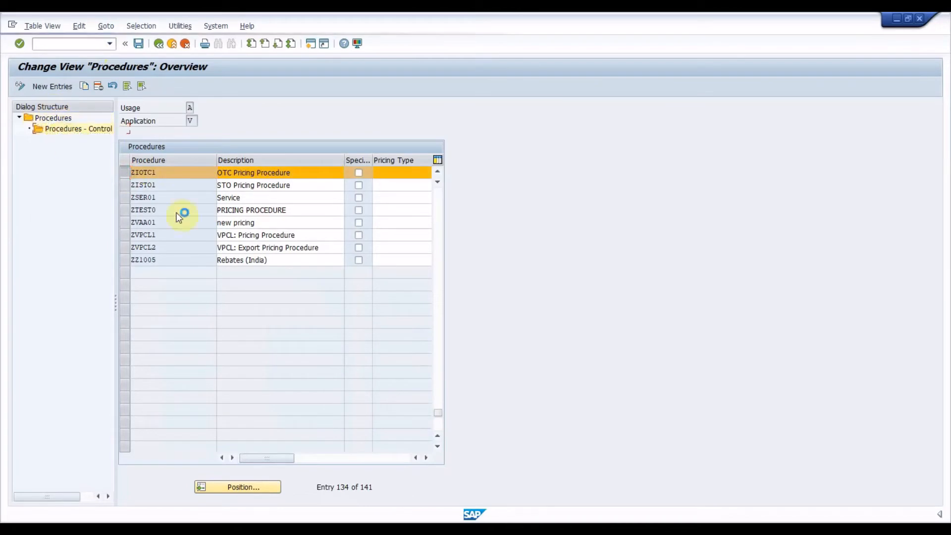
left_click(246, 247)
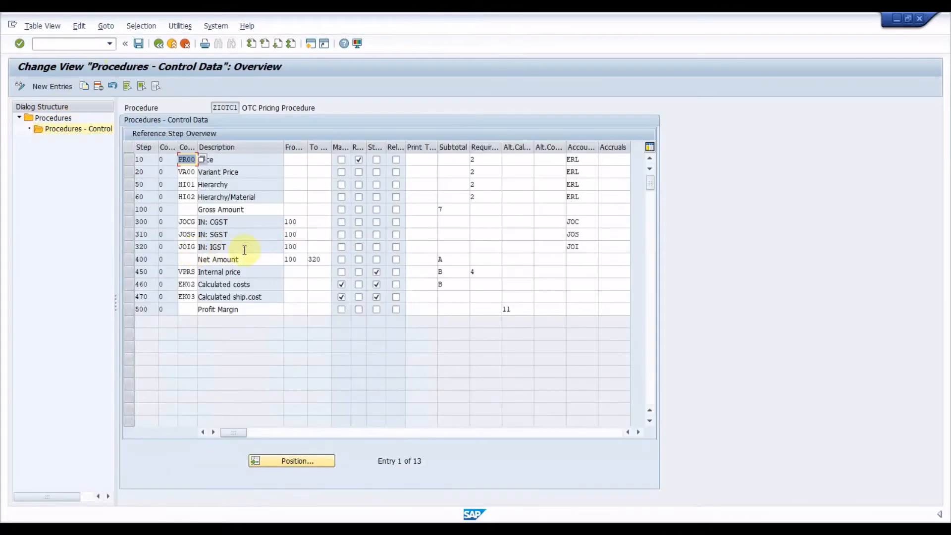
Mark the JOCG, JOSG and JOIG rows of the pricing procedure, and clear the marking again.
left_click(127, 222)
left_click(128, 233)
left_click(127, 245)
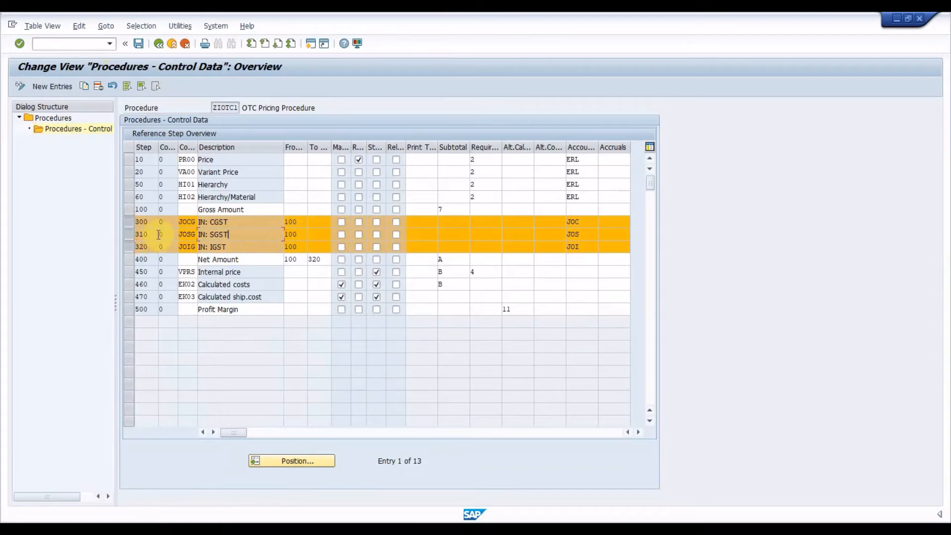
left_click(127, 224)
left_click(126, 234)
left_click(128, 247)
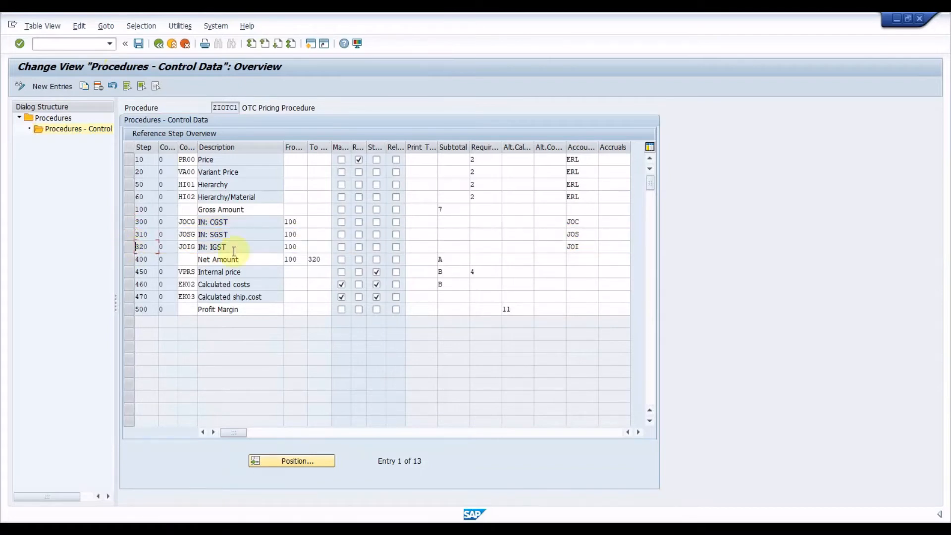
Check the from-step and account keys of the JOCG, JOSG and JOIG rows.
left_click(294, 212)
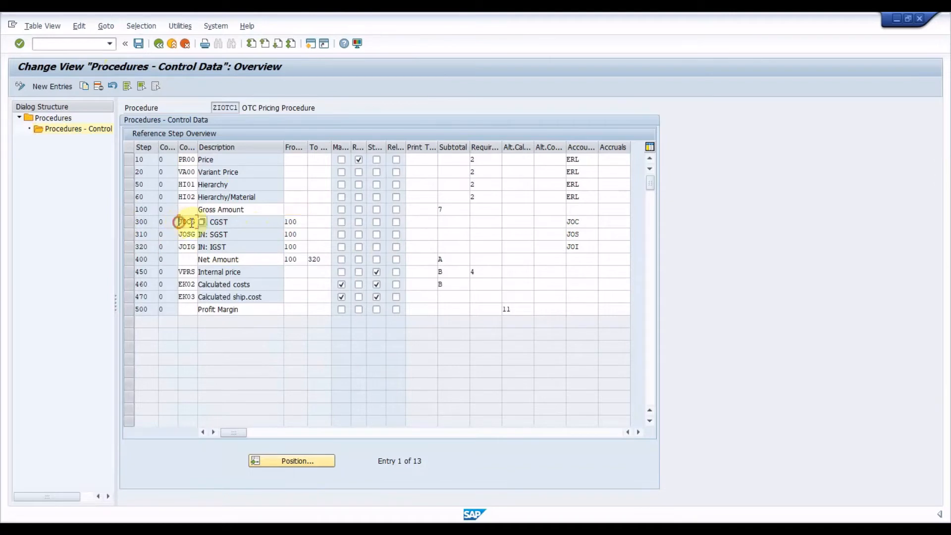
left_click(290, 221)
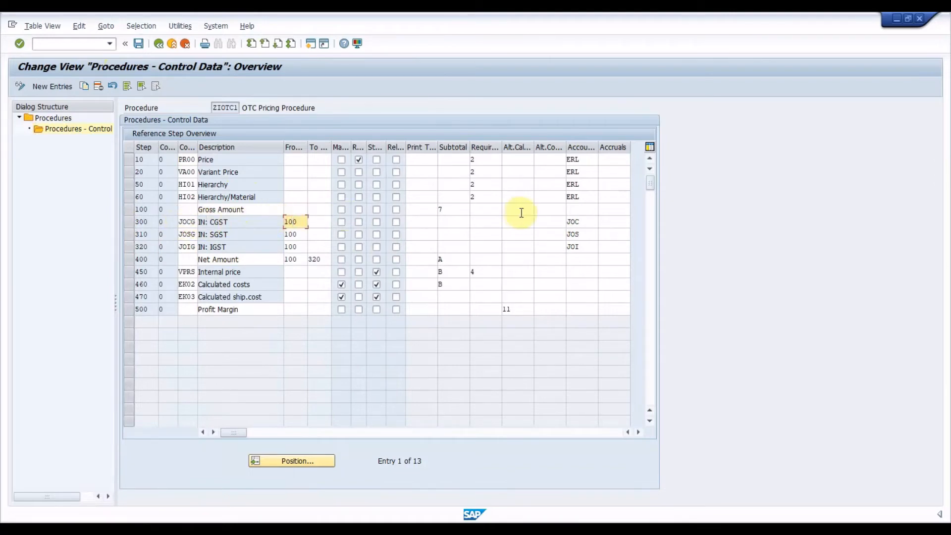
double_click(581, 220)
double_click(573, 234)
double_click(573, 247)
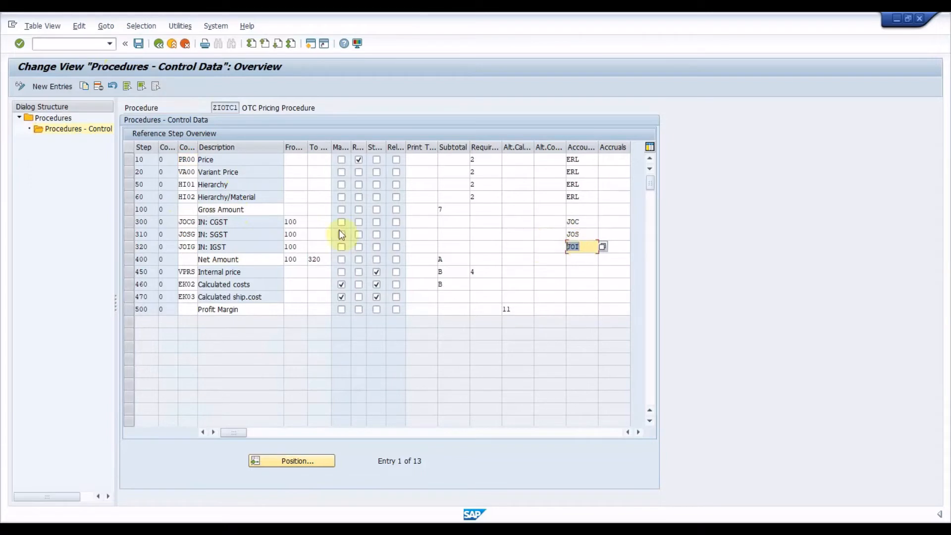
left_click(268, 246)
Leave the pricing procedure and open the tax condition types with transaction OBYZ.
left_click(100, 42)
type("/N")
key("Return")
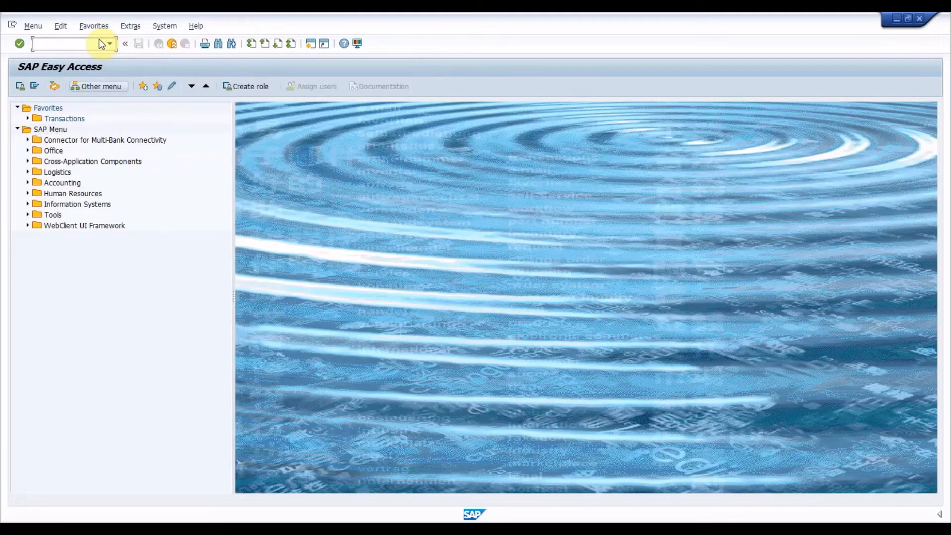
left_click(98, 44)
type("OB")
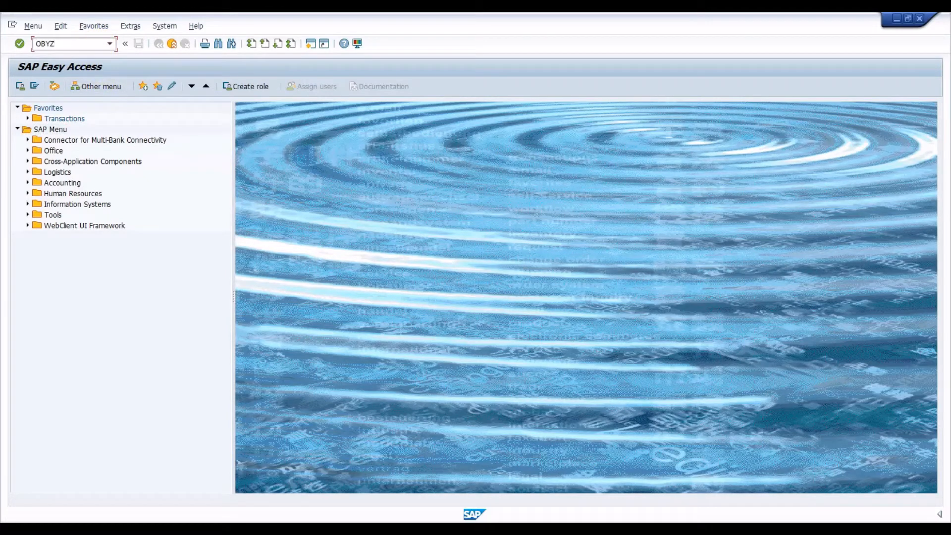
type("YZ")
key("Return")
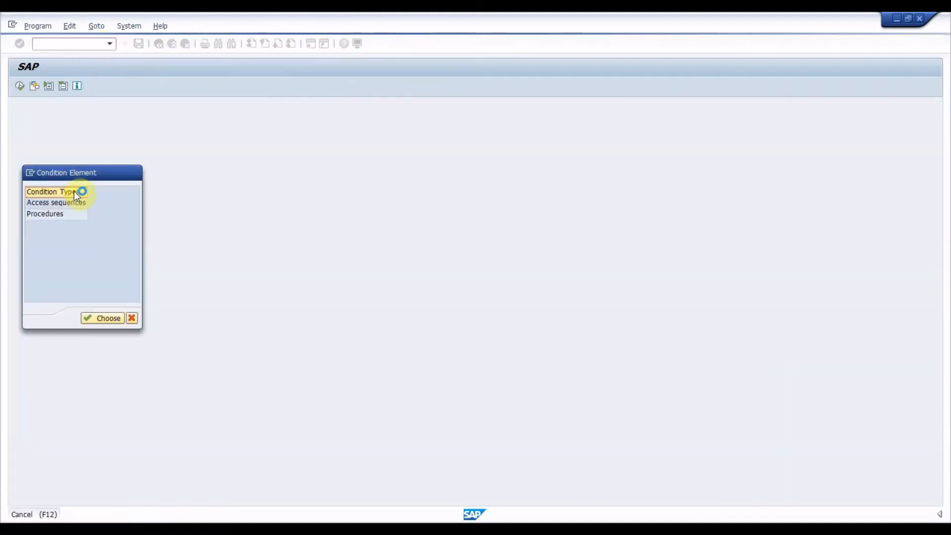
double_click(74, 191)
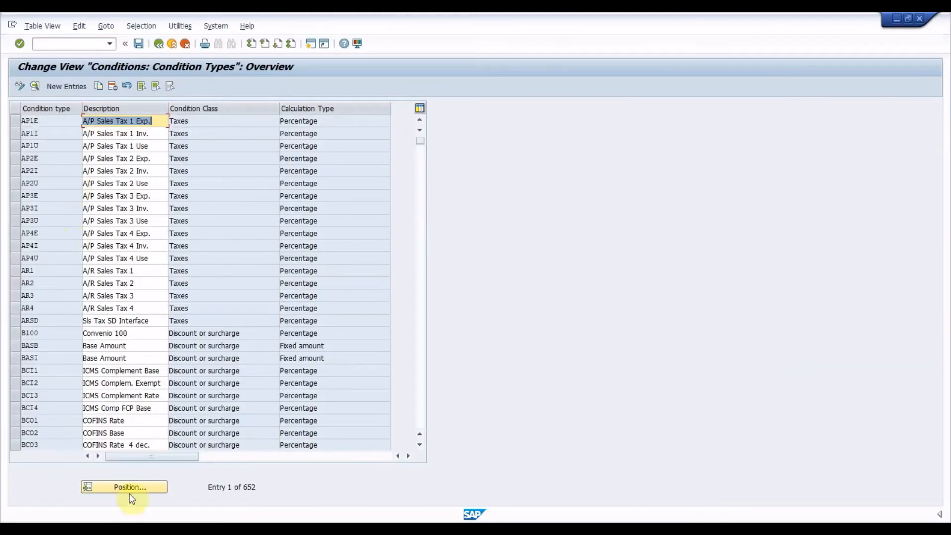
Position the condition types list at JOCG and examine the details of condition type JOSG, including its access sequence.
left_click(132, 488)
type("jocg")
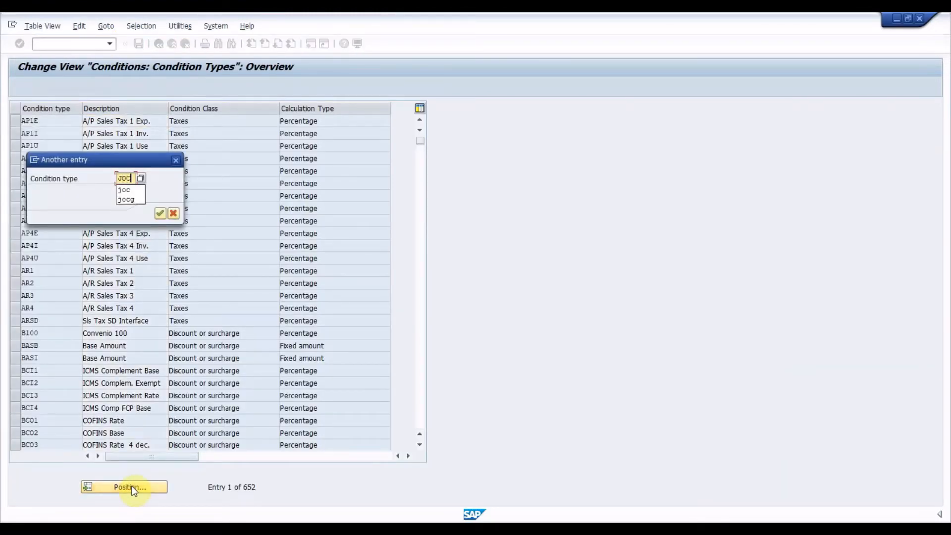
key("Return")
left_click(16, 122)
left_click_drag(15, 122, 16, 147)
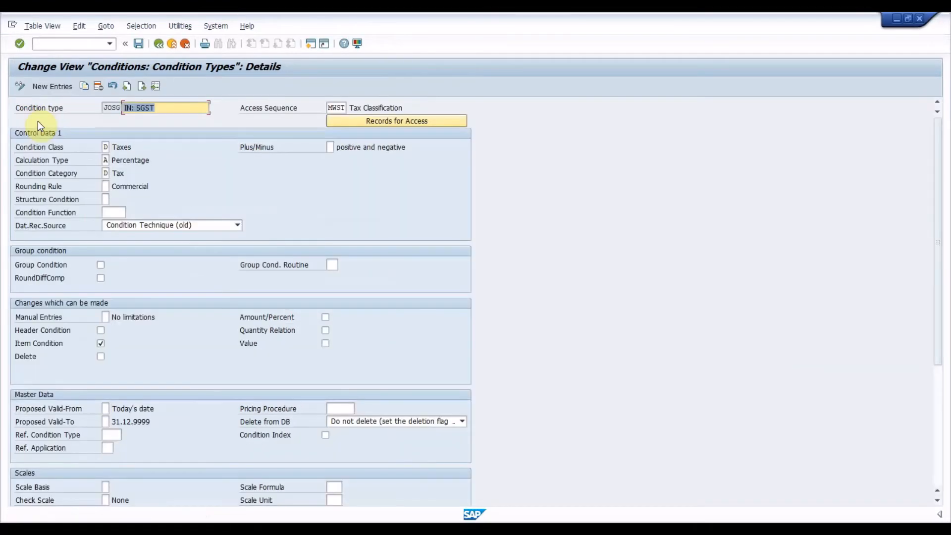
left_click(328, 108)
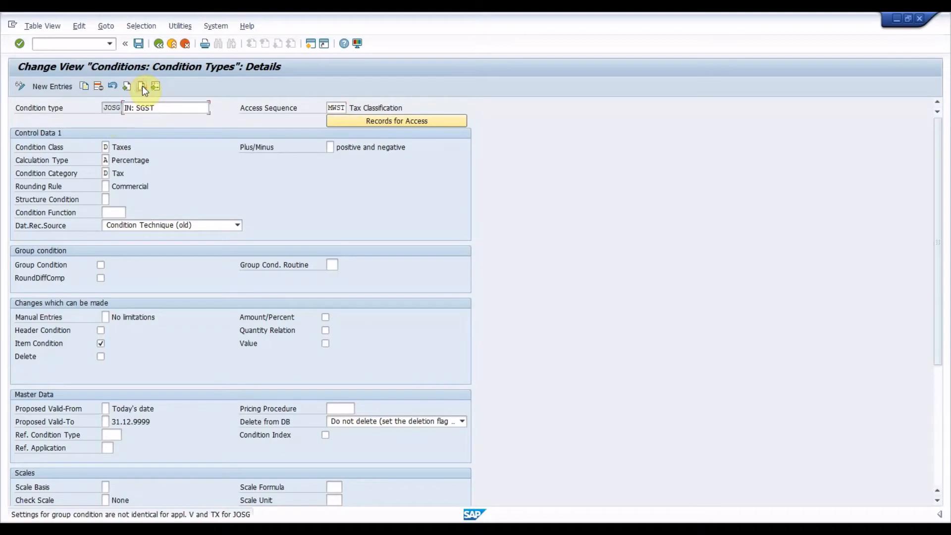
Open tax processing in accounting with transaction OBCN and position the list at process JOC.
type("OB")
type("CN")
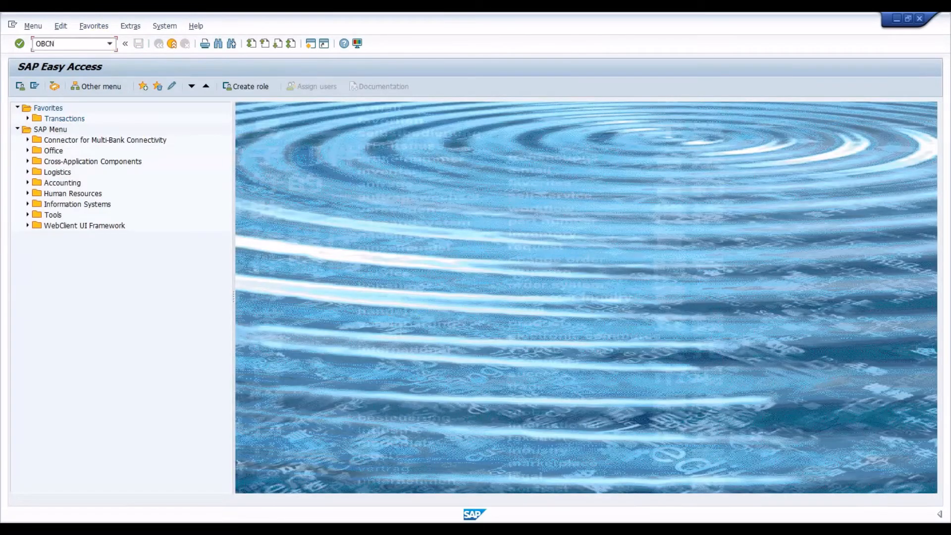
key("Return")
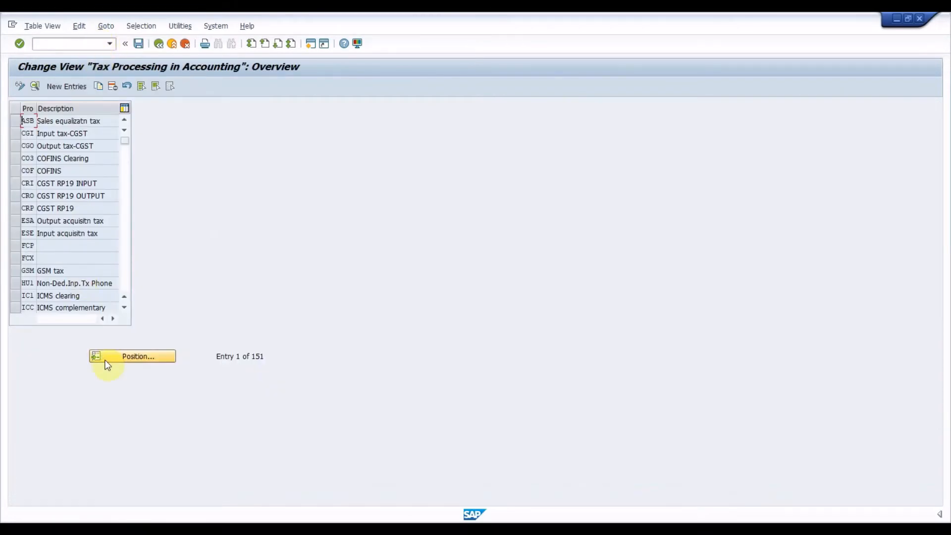
left_click(120, 355)
type("JOC")
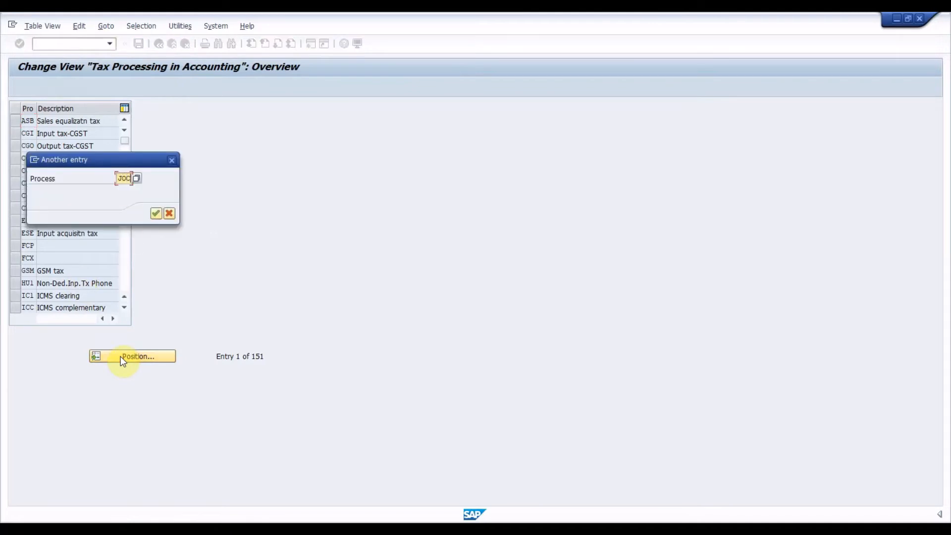
key("Return")
Select the JOC, JOI and JOS processes and go through their detail settings.
left_click(14, 121)
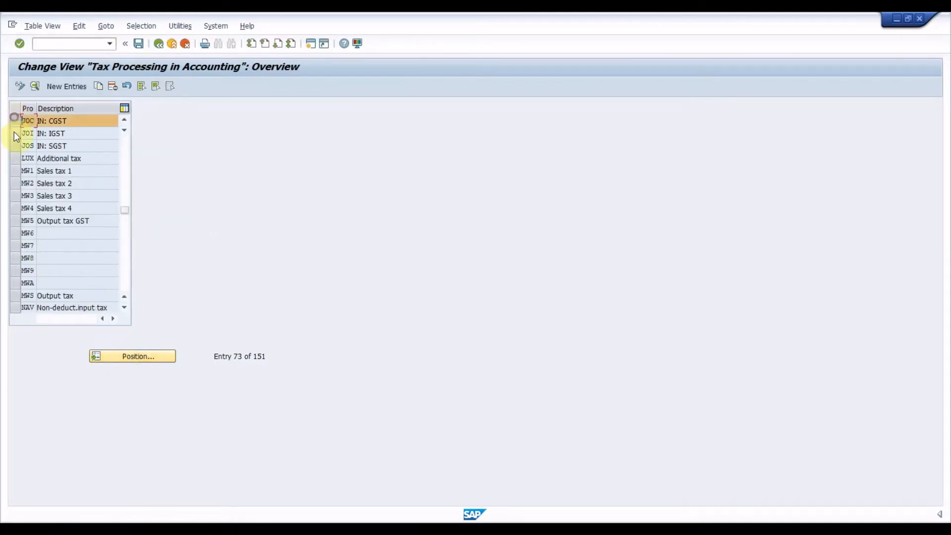
left_click(14, 132)
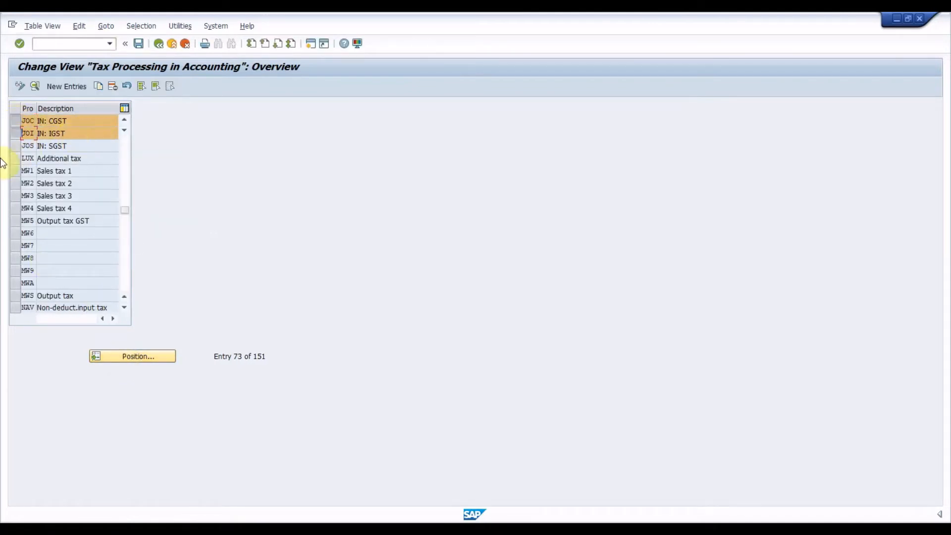
left_click(15, 145)
double_click(26, 119)
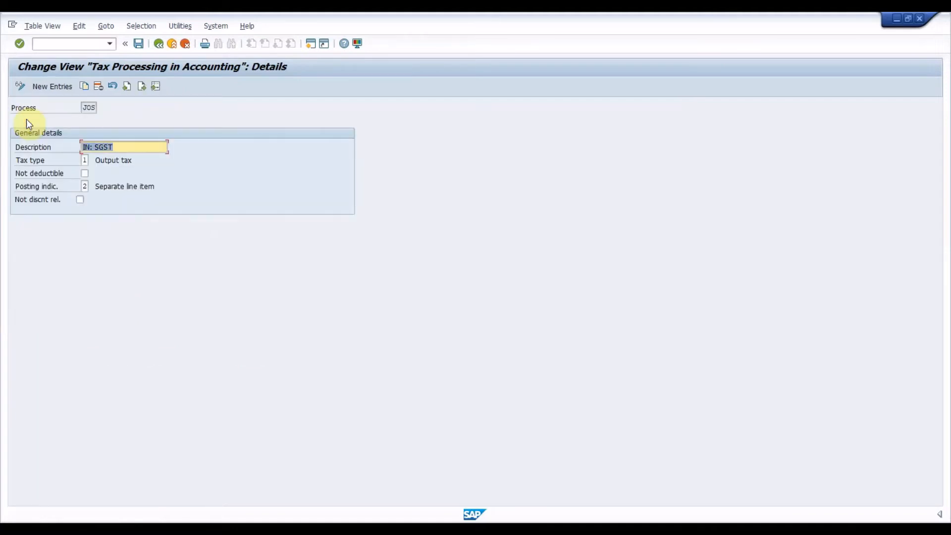
left_click(141, 86)
left_click(131, 87)
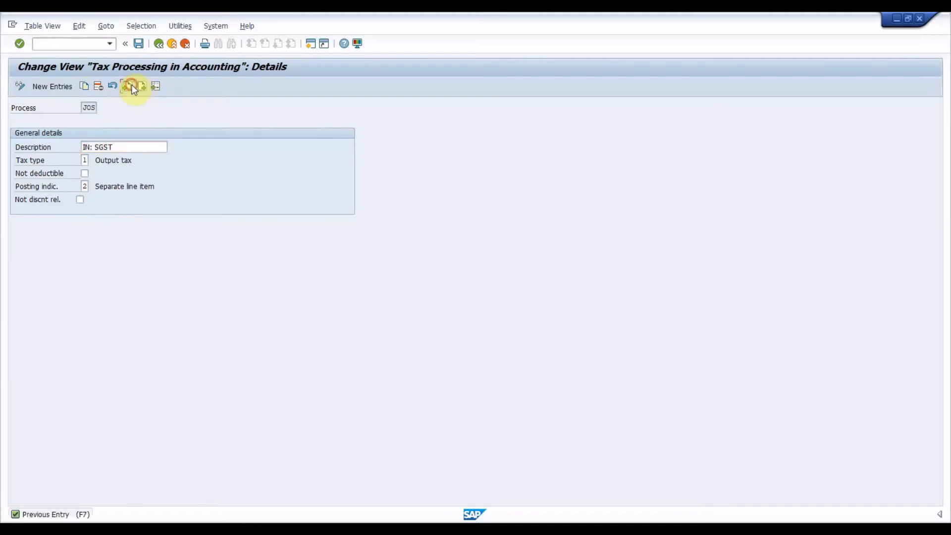
left_click(132, 87)
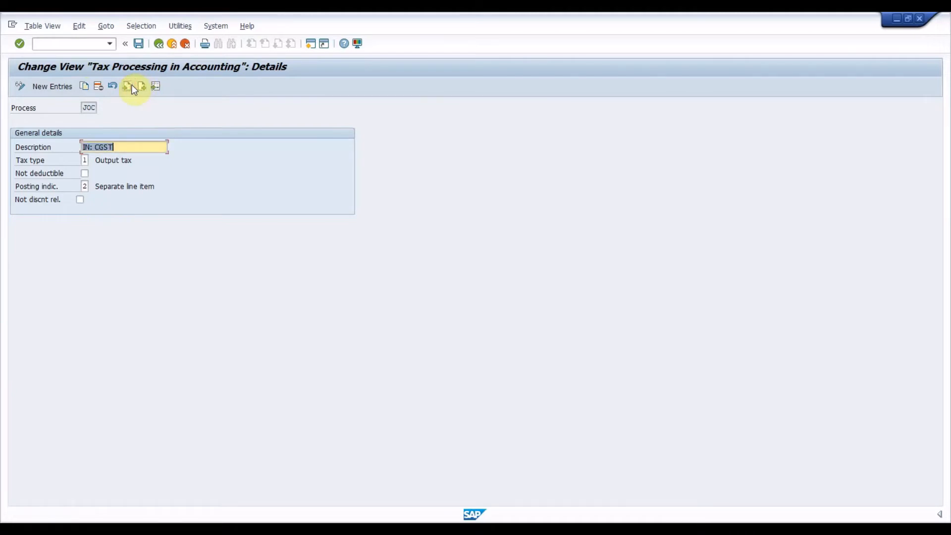
Leave tax processing and open the assignment of countries to calculation procedures.
left_click(94, 47)
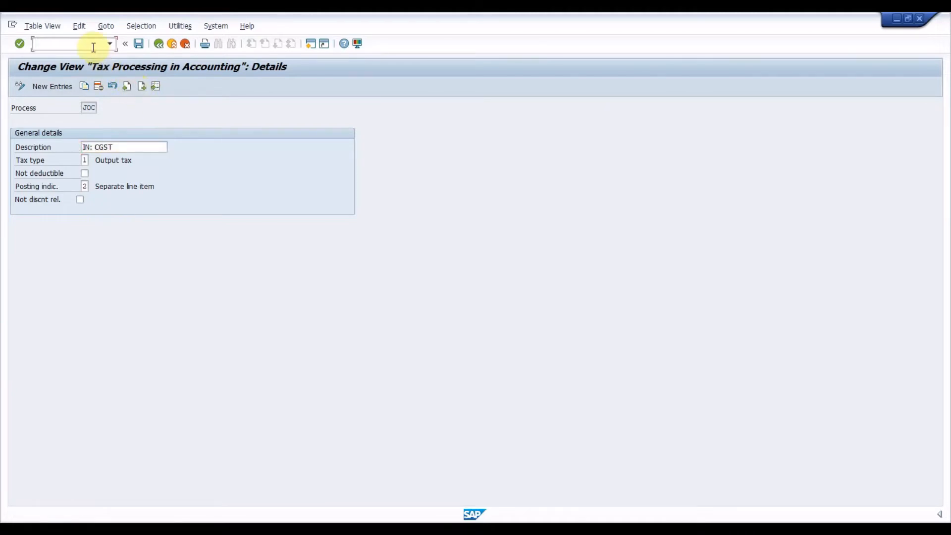
type("/N")
key("Return")
type("OBBG")
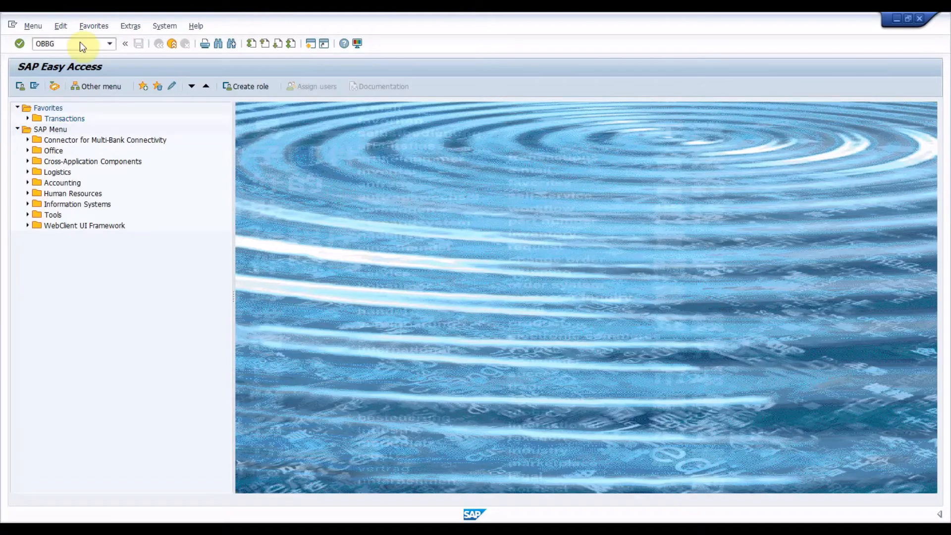
key("Return")
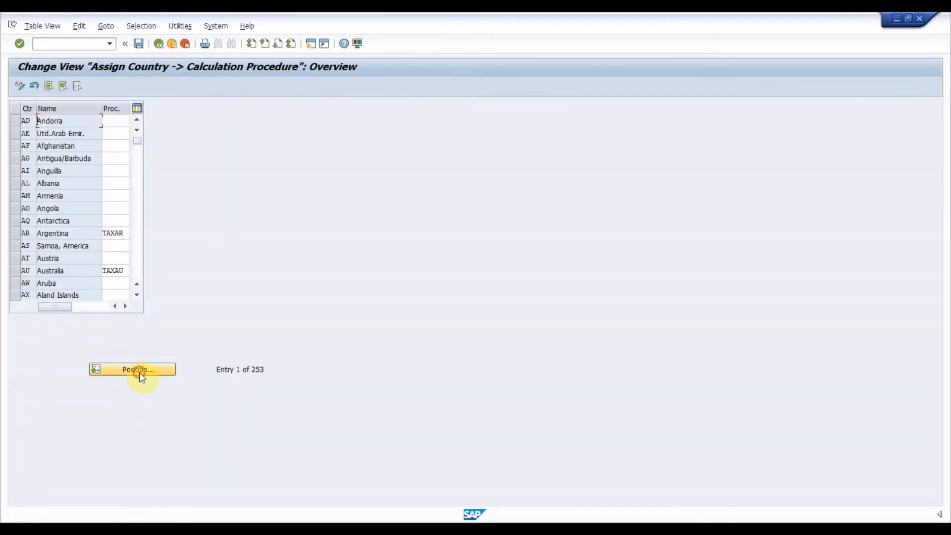
Position the country list at IN and check the calculation procedure assigned to India.
left_click(139, 369)
type("IN")
key("Return")
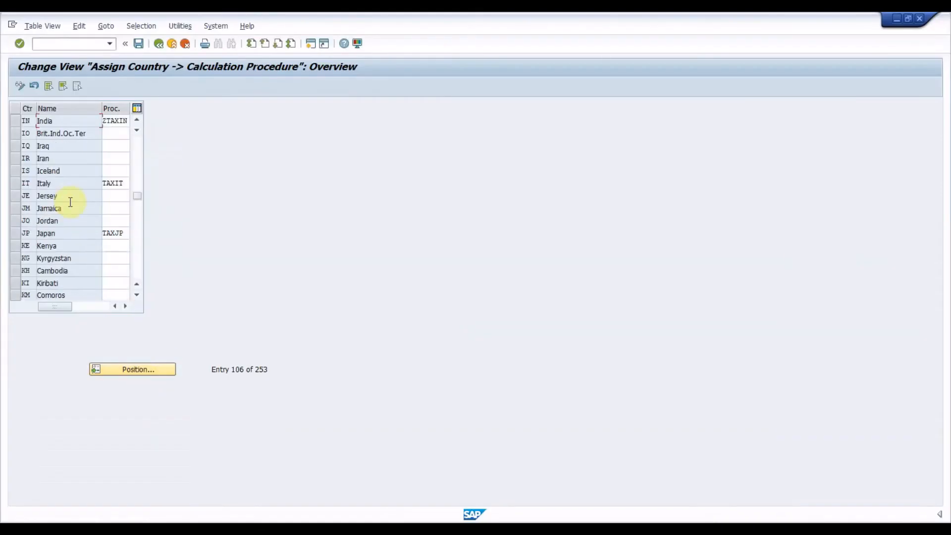
left_click(116, 121)
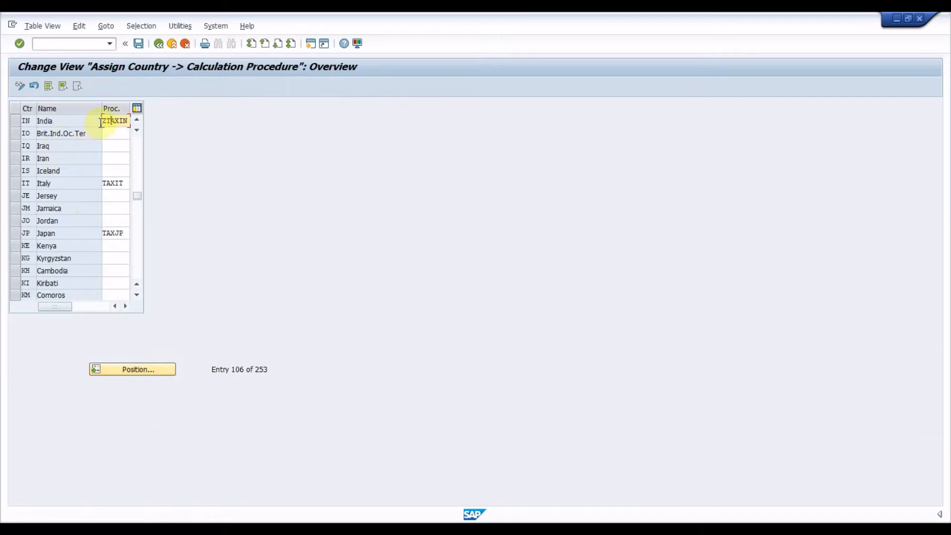
left_click_drag(105, 123, 165, 121)
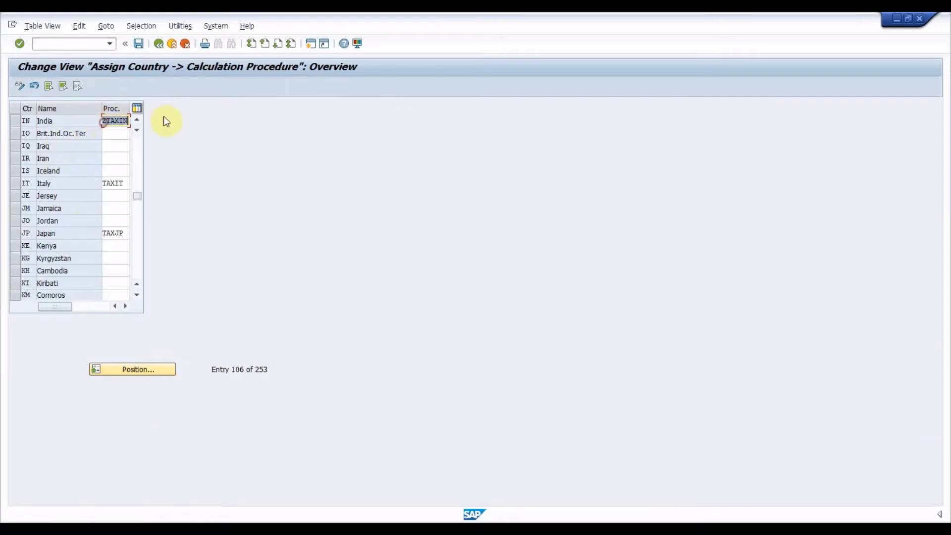
Leave the country assignment and open the tax procedures with transaction OBYZ.
left_click(79, 44)
type("/N")
key("Return")
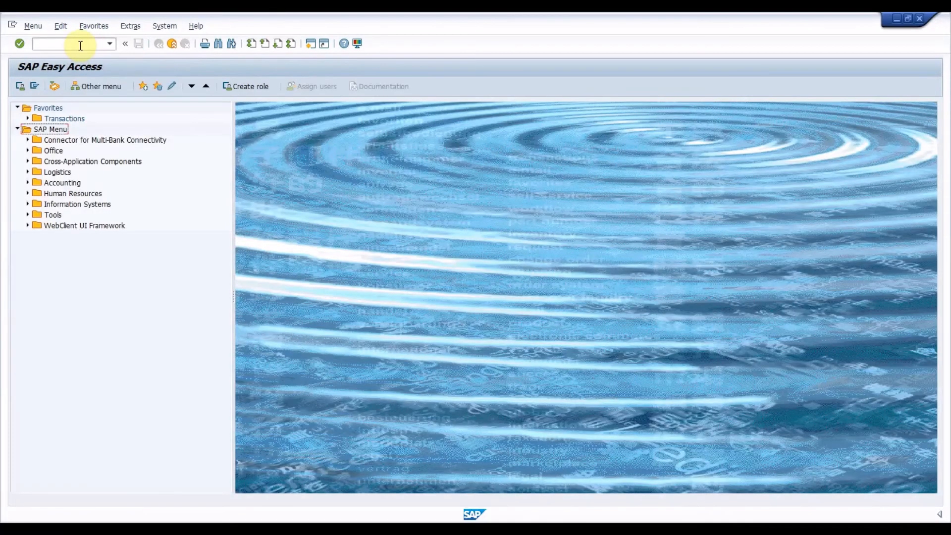
left_click(79, 44)
type("OBYZ")
key("Return")
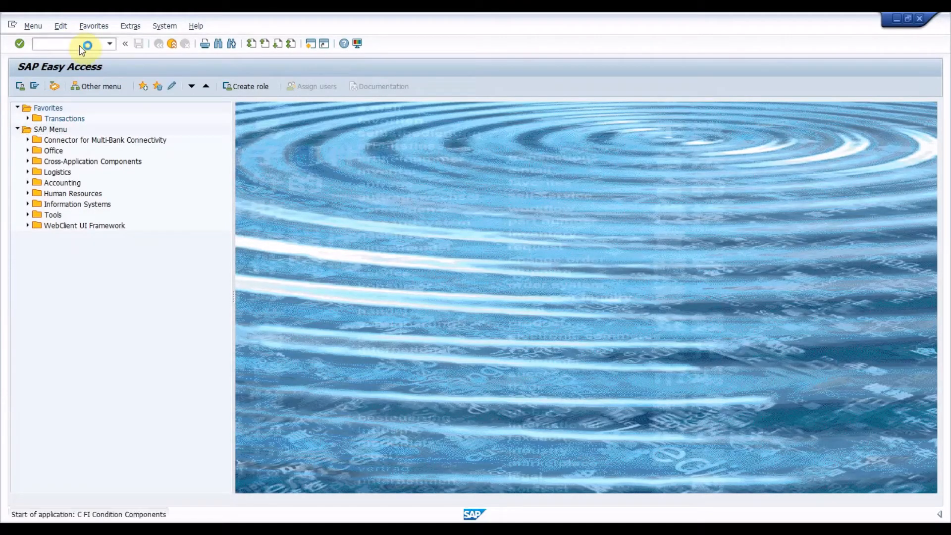
key("Down")
key("Down")
key("Return")
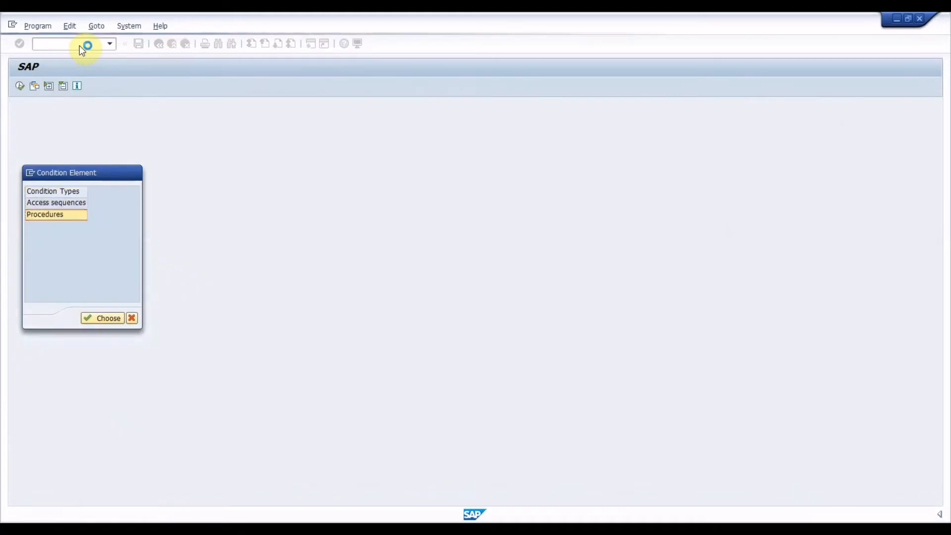
Position the procedures list at ZTAXIN and open that procedure's control data.
left_click(256, 487)
type("ZTAXIN")
key("Return")
left_click(127, 173)
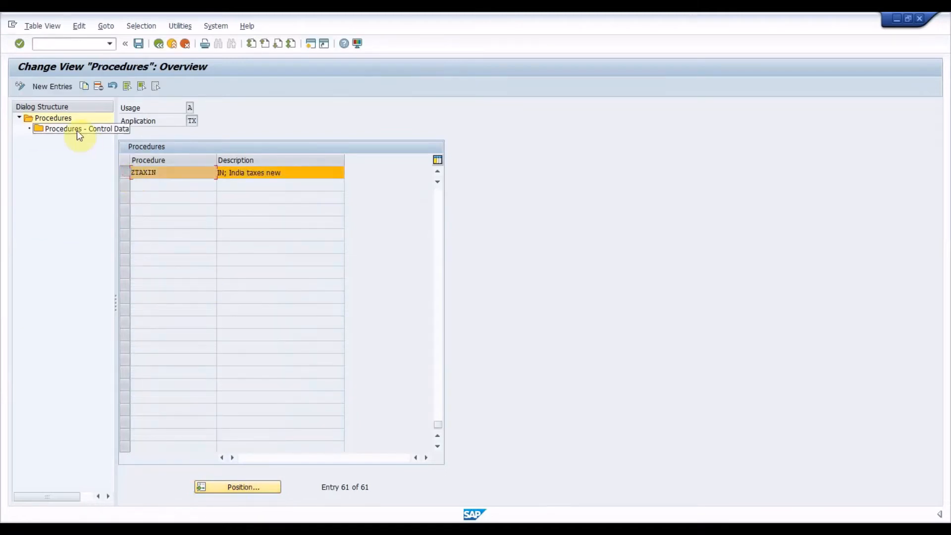
double_click(77, 130)
left_click(171, 284)
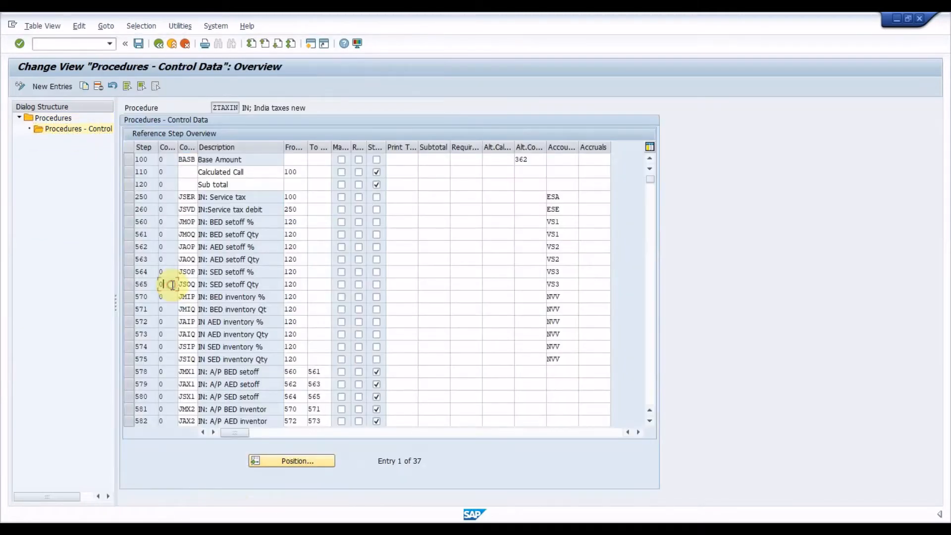
Examine the JOCG, JOSG and JOIG rows of ZTAXIN with their account keys, and return to the base amount row at step 100.
scroll(171, 284, "down", 7)
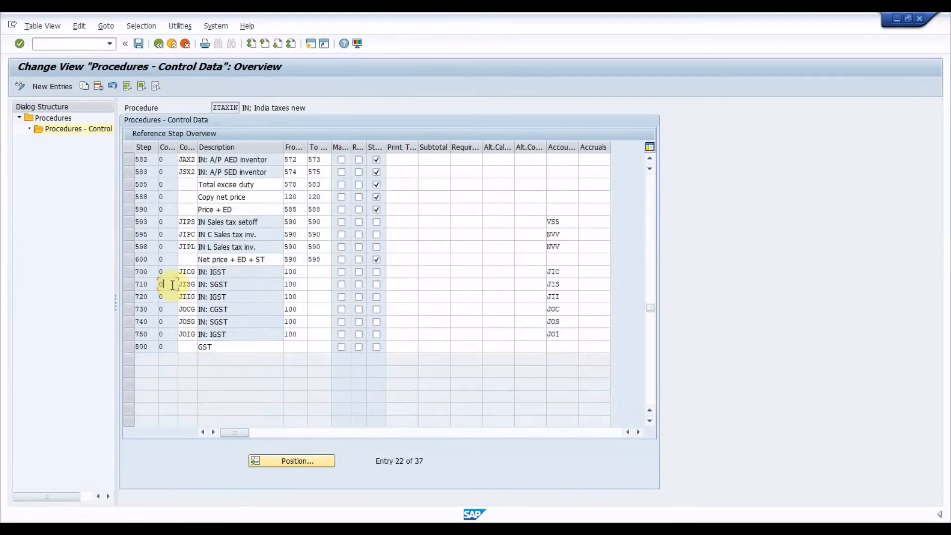
left_click_drag(130, 309, 129, 335)
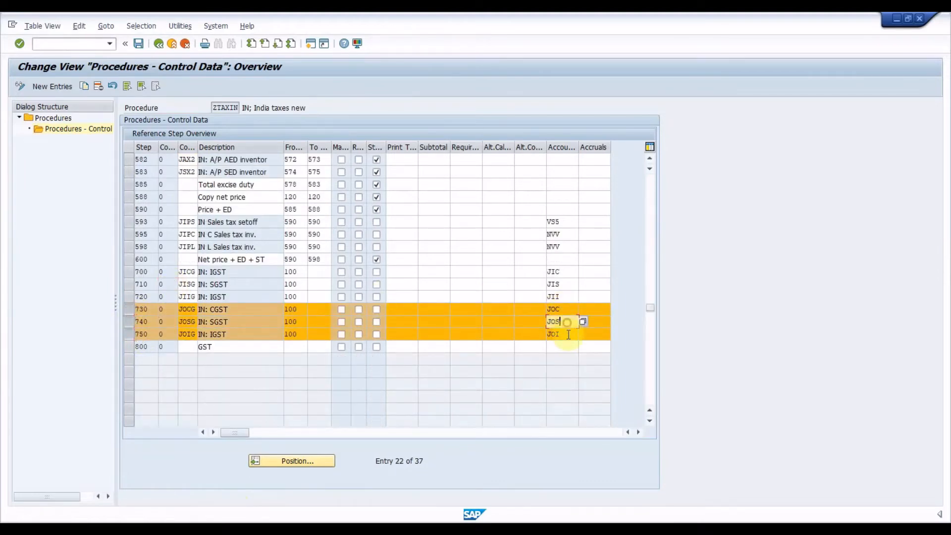
scroll(160, 151, "up", 7)
left_click(154, 159)
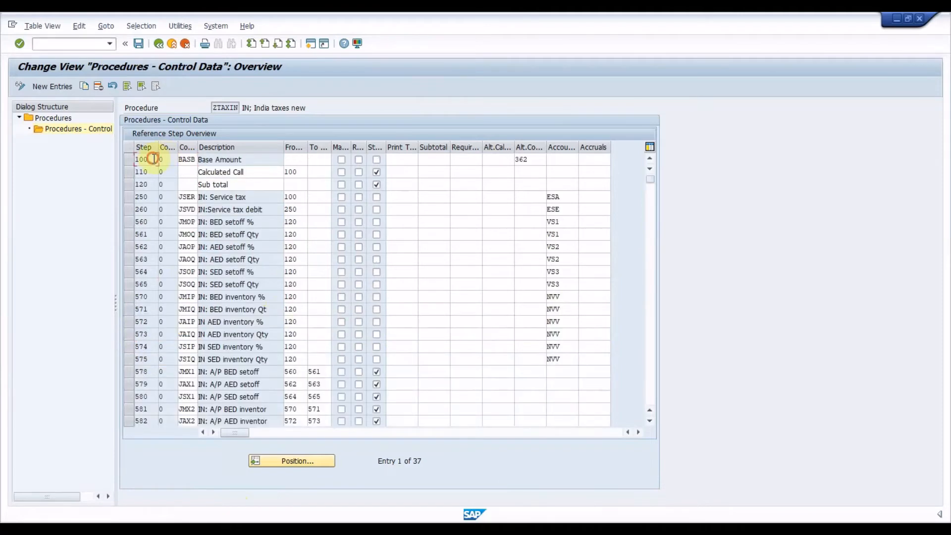
Leave the ZTAXIN control data and open the SAP Reference IMG through transaction SPRO.
left_click(203, 158)
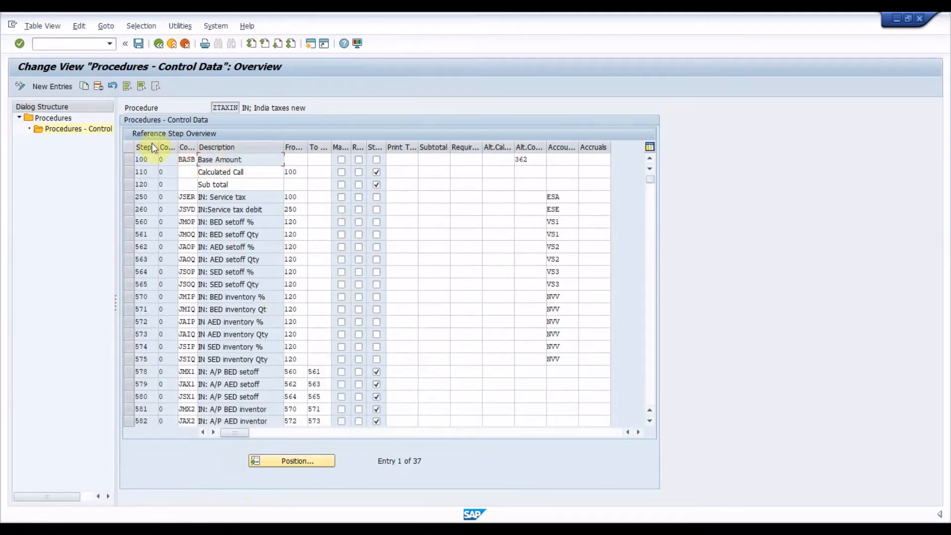
left_click(98, 43)
type("/N")
key("Return")
left_click(99, 43)
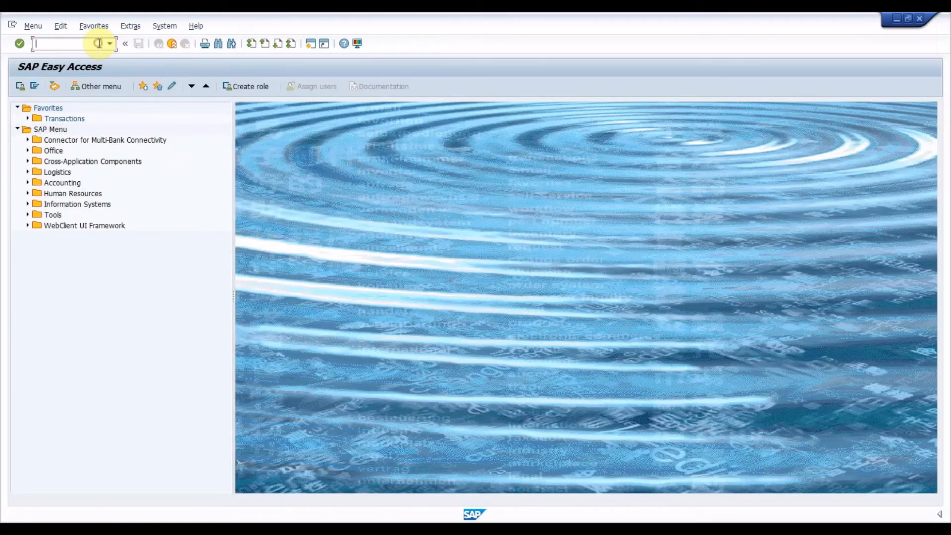
type("SPRO")
key("Return")
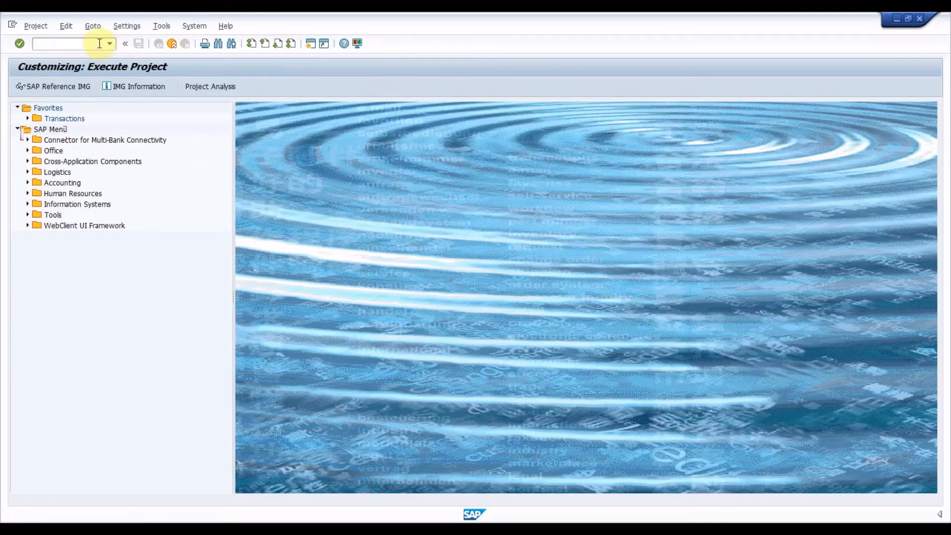
key("F5")
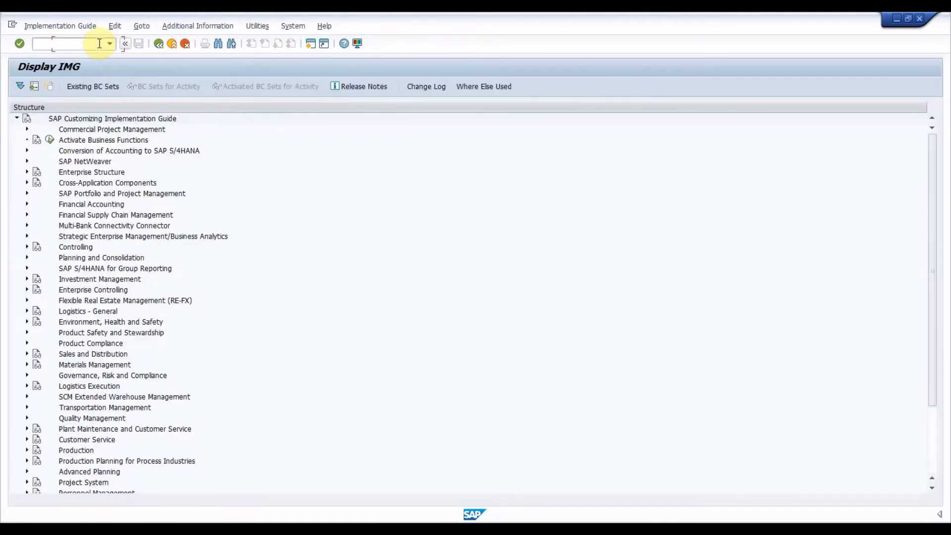
Expand Financial Accounting, Financial Accounting Global Settings and Tax on Sales/Purchases in the implementation guide, down to Basic Settings.
key("Down")
key("Down")
key("Down")
key("Down")
key("Down")
key("Down")
key("Down")
key("Down")
key("Right")
key("Down")
key("Right")
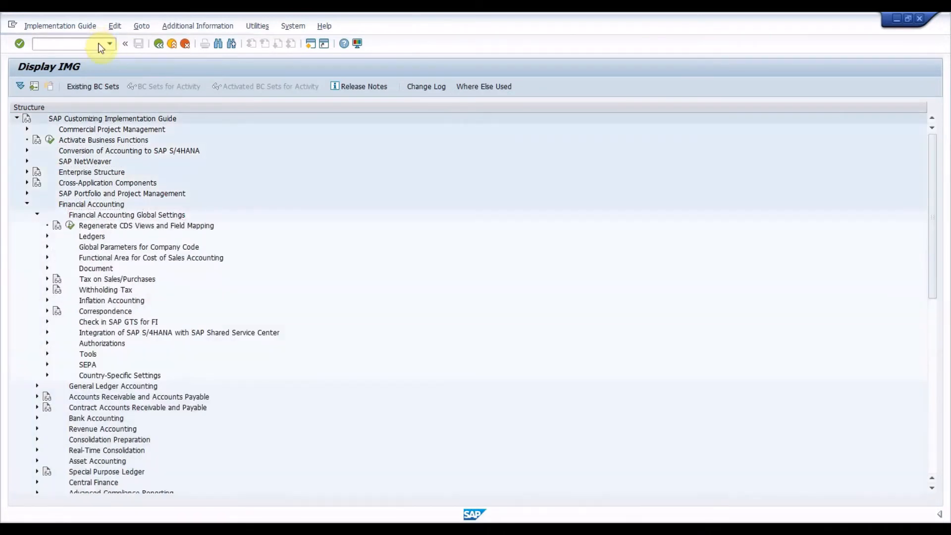
key("Down")
key("Down")
key("Down")
key("Down")
key("Down")
key("Down")
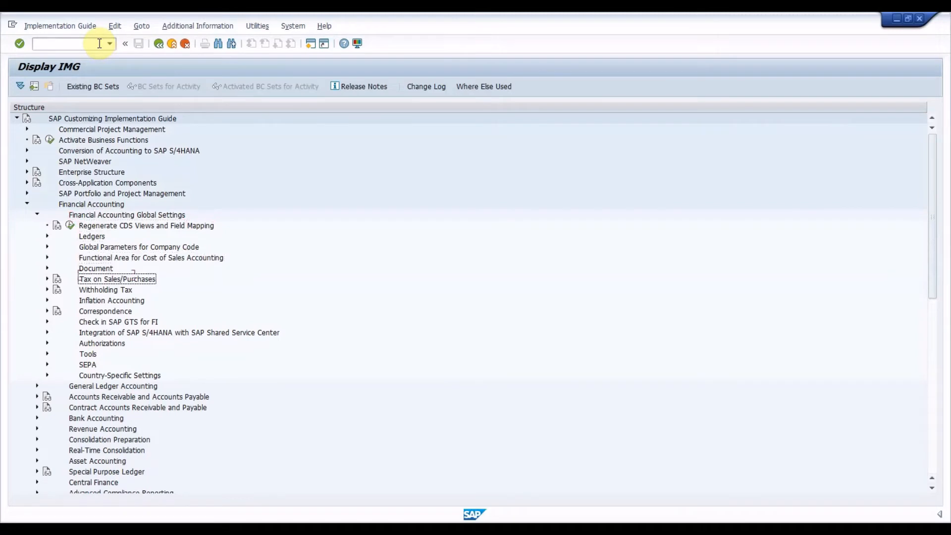
key("Right")
key("Down")
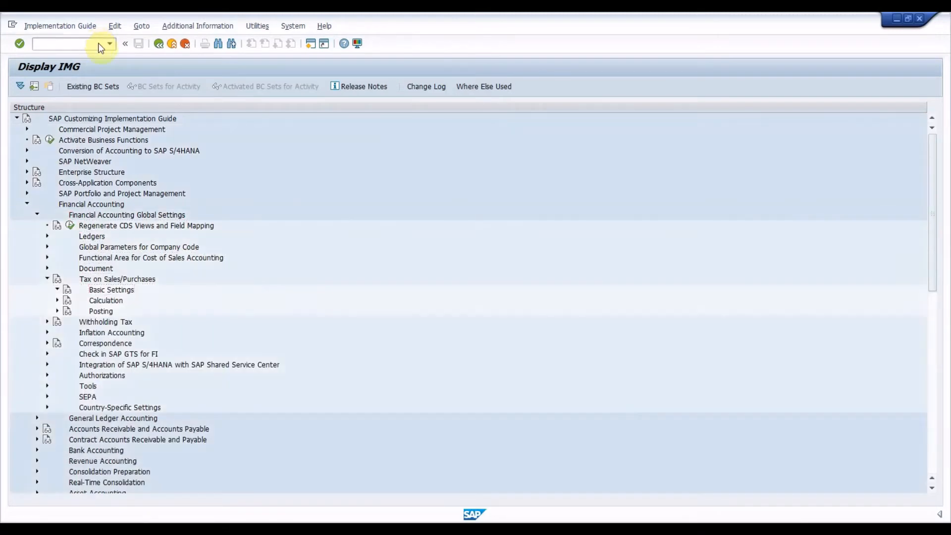
Expand the Basic Settings, India and Goods and Services Tax nodes under Tax on Sales/Purchases.
key("Right")
key("Down")
key("Down")
key("Down")
key("Down")
key("Down")
key("Down")
key("Down")
key("Down")
key("Down")
key("Down")
key("Down")
key("Down")
key("Down")
key("Down")
key("Down")
key("Down")
key("Down")
key("Down")
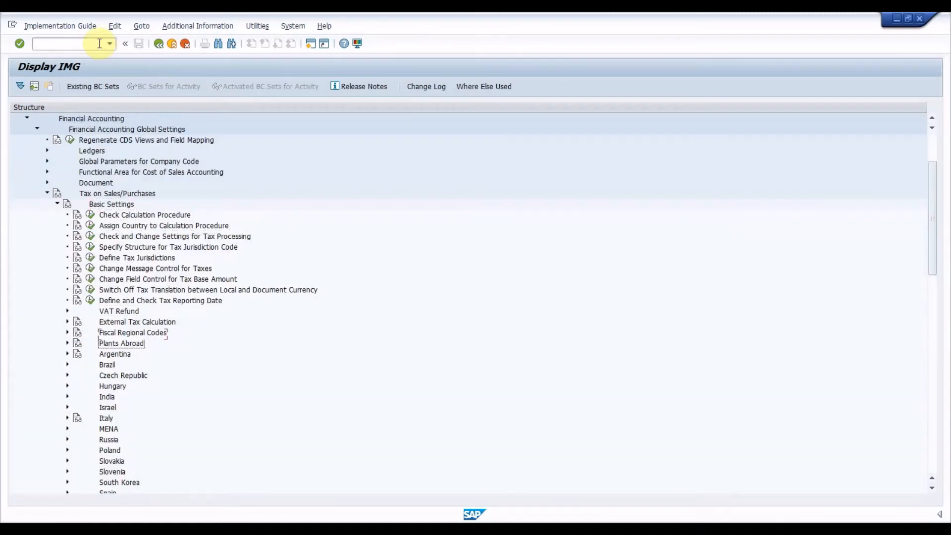
key("Right")
key("Down")
key("Down")
key("Down")
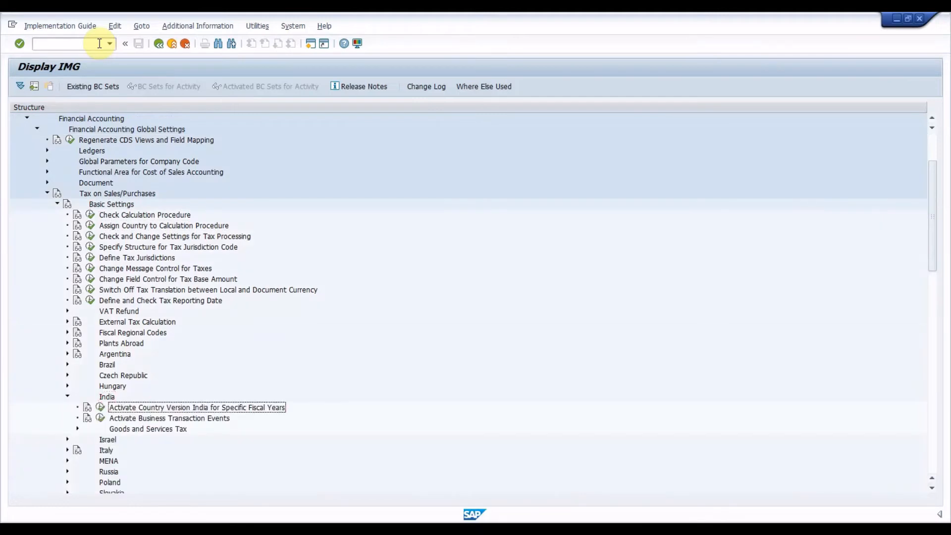
key("Right")
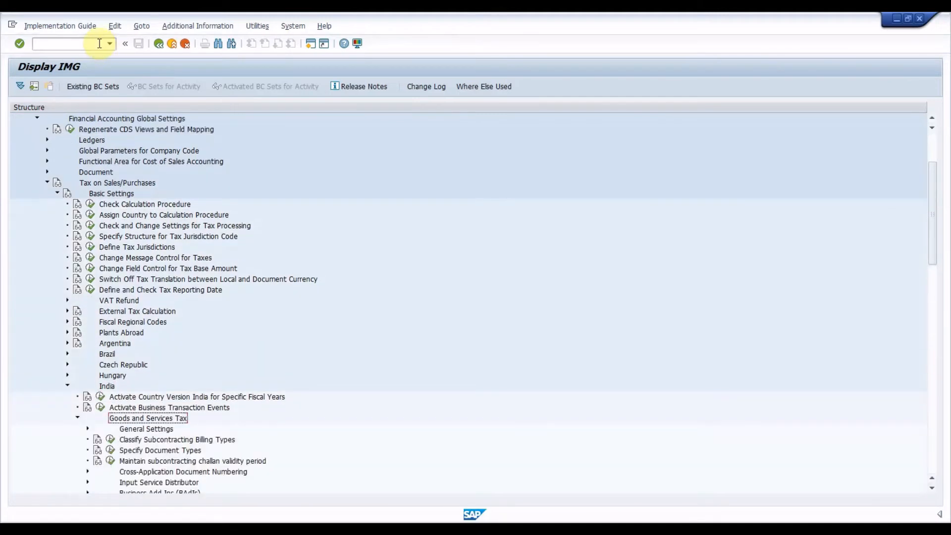
Expand General Settings under Goods and Services Tax and open the Maintain HSN and SAC activity.
key("Down")
key("Right")
key("Down")
key("Down")
key("Down")
key("Down")
key("Up")
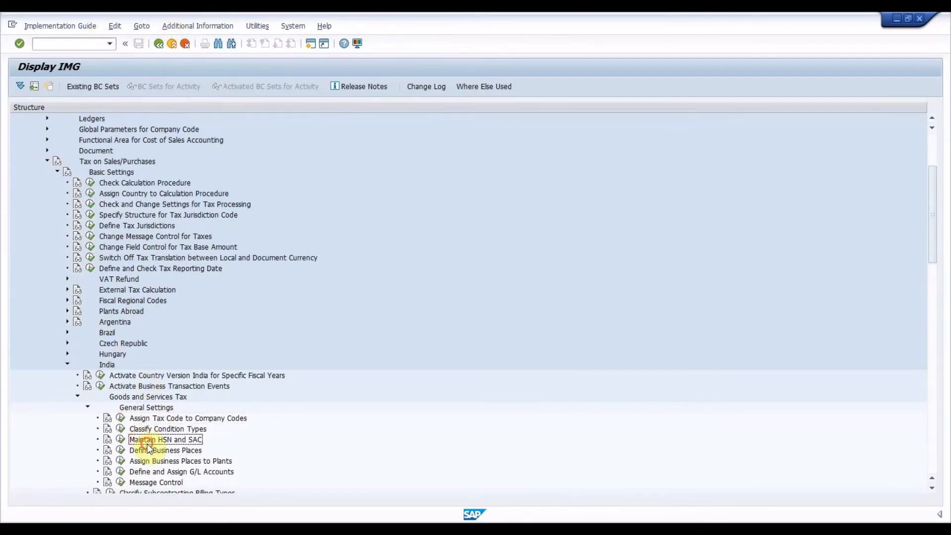
left_click(122, 439)
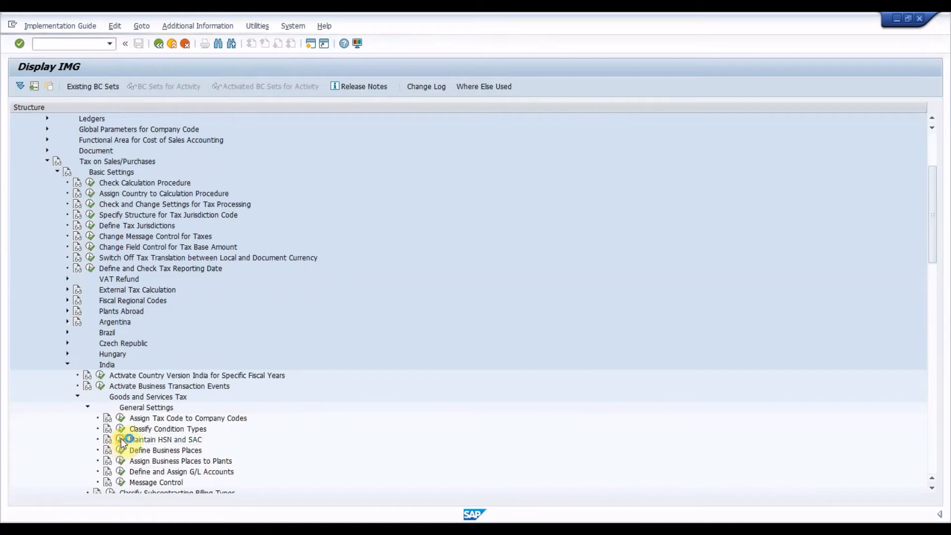
Check the control codes maintained for country IN and return to the implementation guide.
left_click(69, 171)
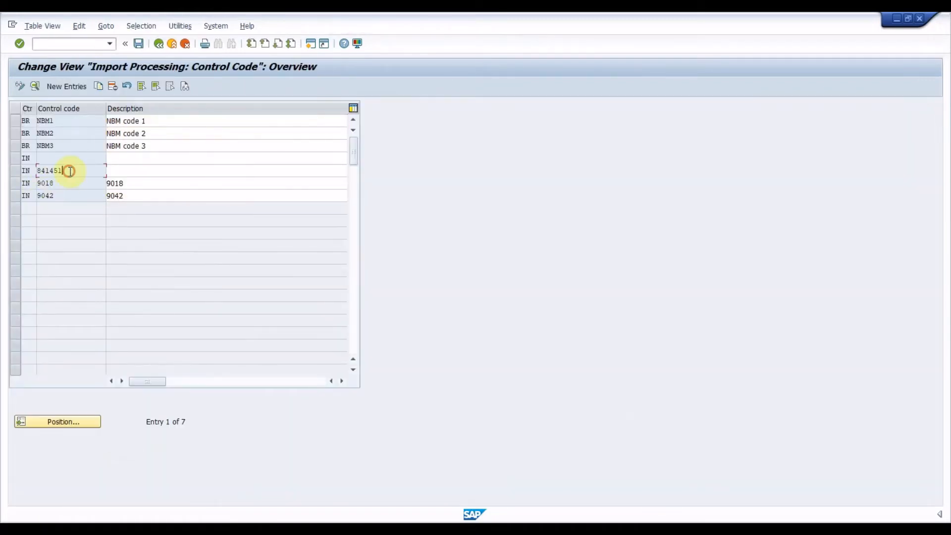
left_click(67, 196)
left_click(165, 46)
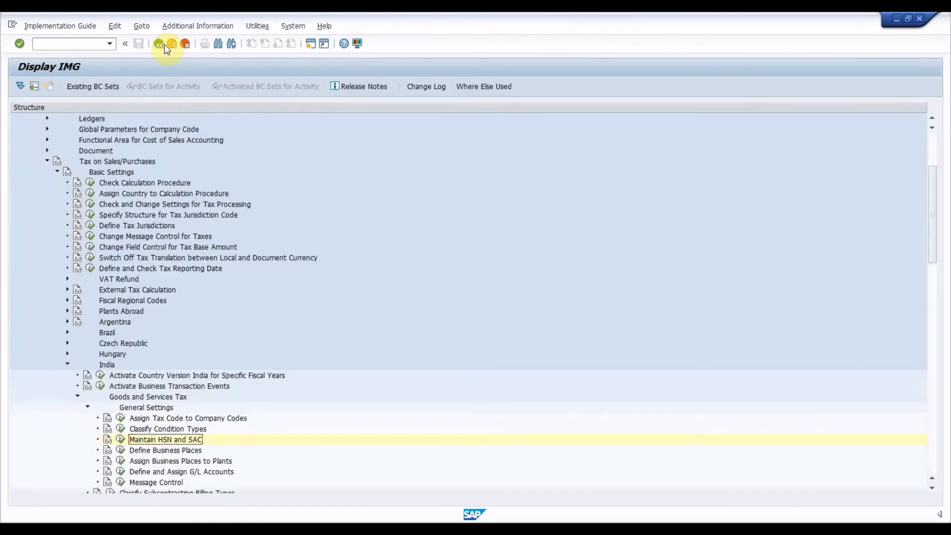
Open Define Business Places for company code 0007 and check the Karnataka and Telangana business places.
left_click(120, 449)
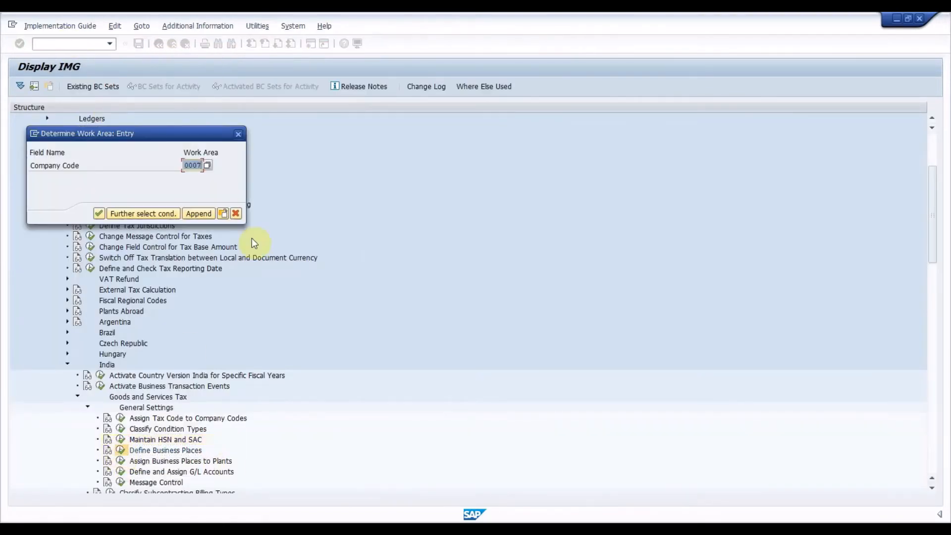
left_click(192, 165)
left_click(99, 213)
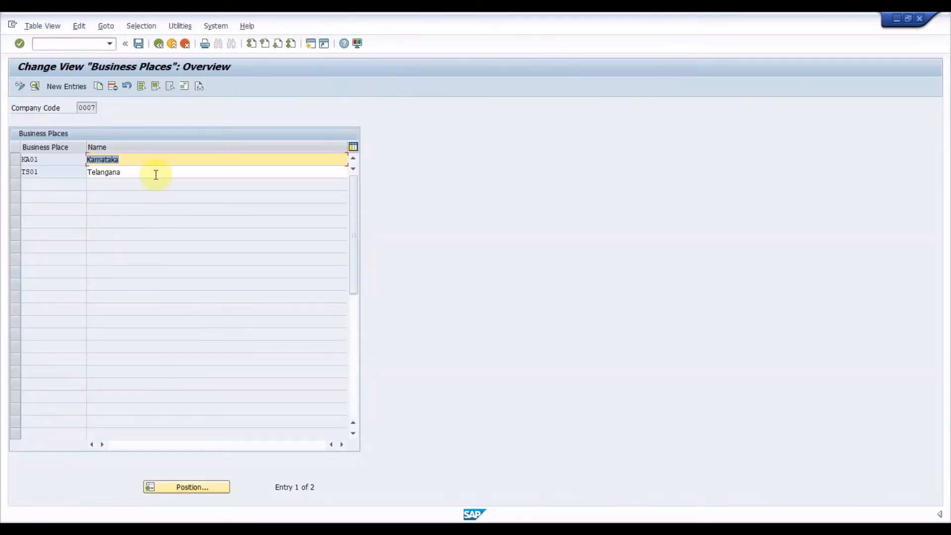
left_click(153, 173)
left_click(53, 171)
left_click(67, 155)
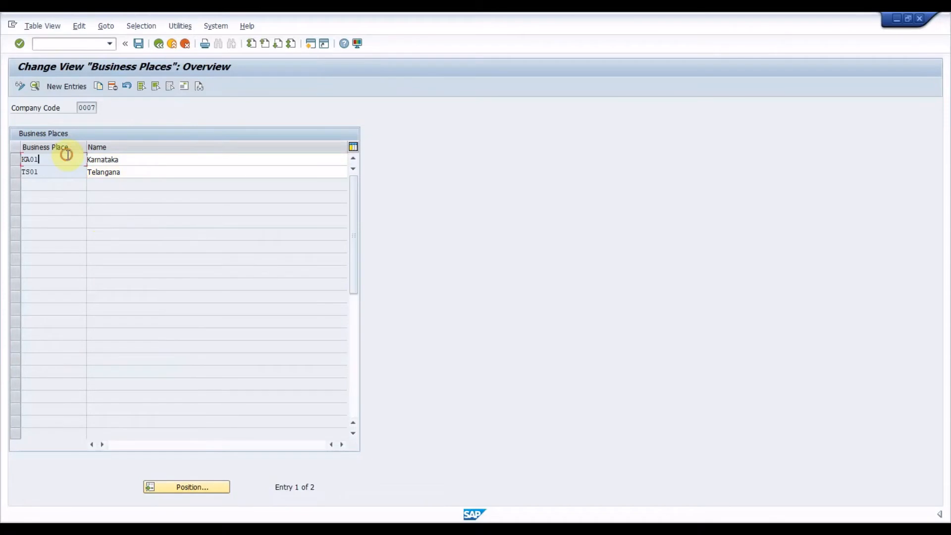
Open the details of business place TS01, check its Tax Number 3 for India, and return to the implementation guide.
left_click(17, 172)
left_click(36, 89)
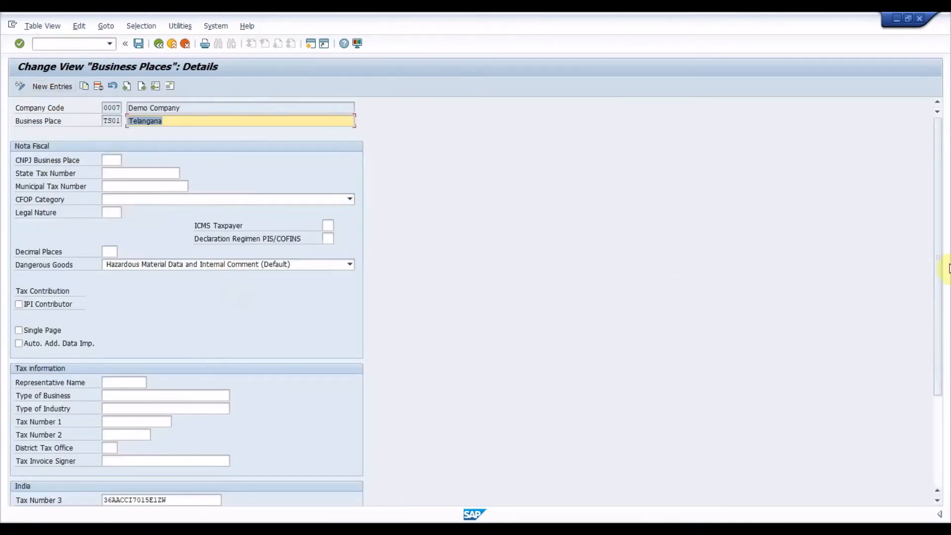
left_click_drag(940, 259, 937, 350)
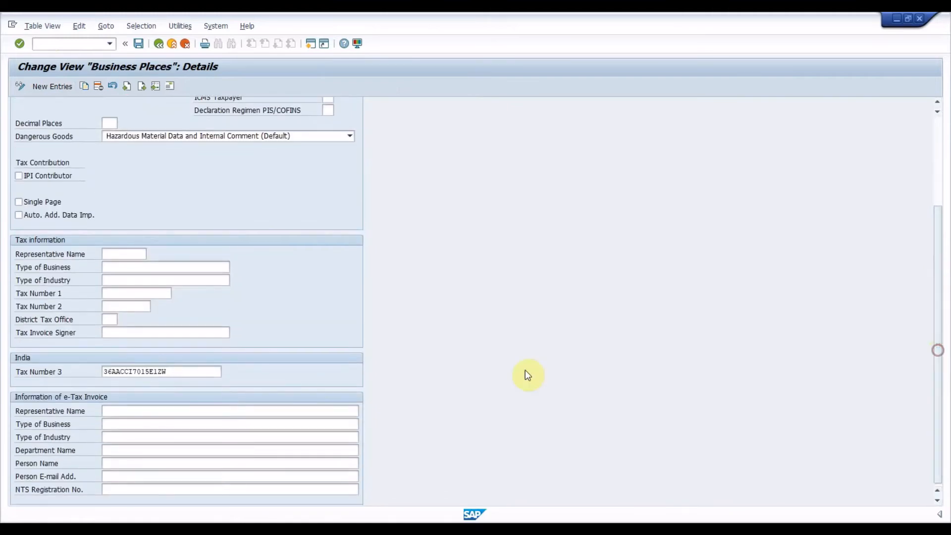
left_click_drag(209, 372, 98, 373)
left_click(182, 373)
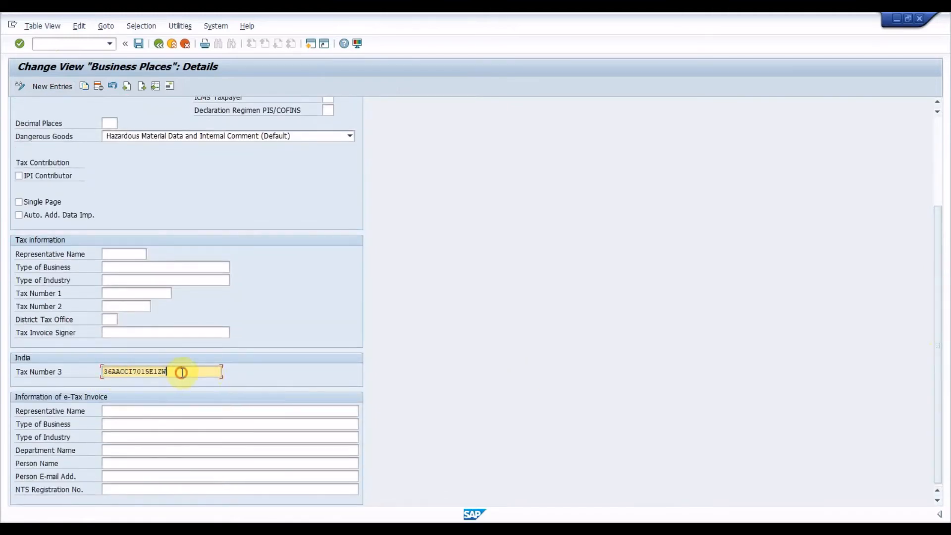
left_click(138, 43)
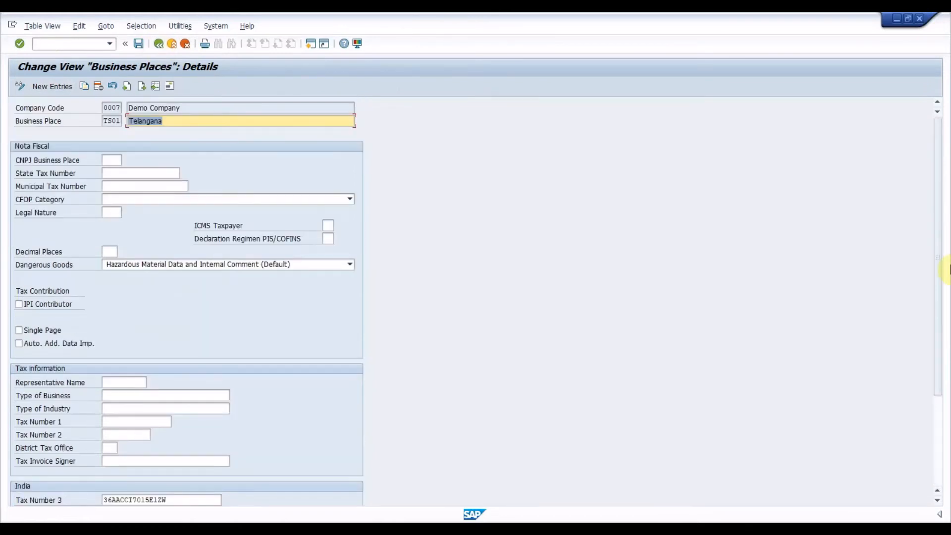
left_click(158, 43)
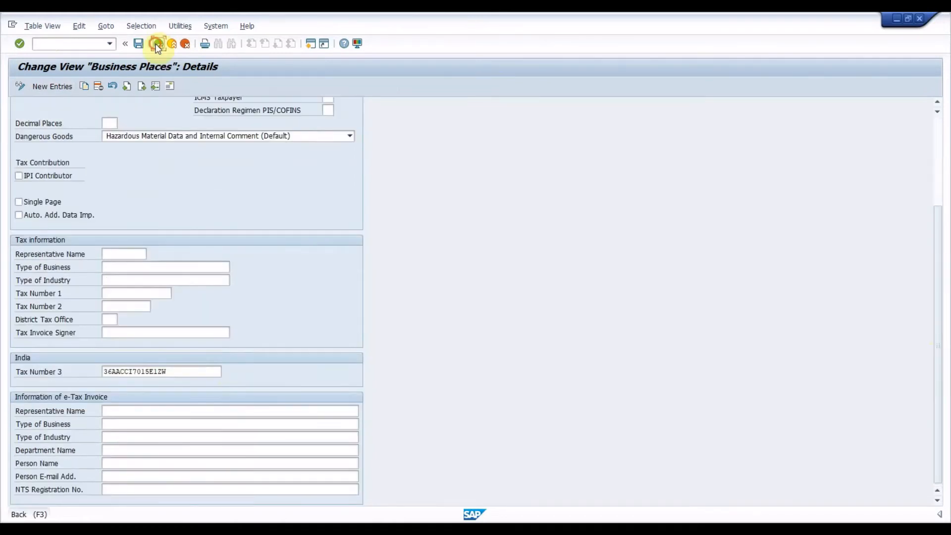
left_click(158, 44)
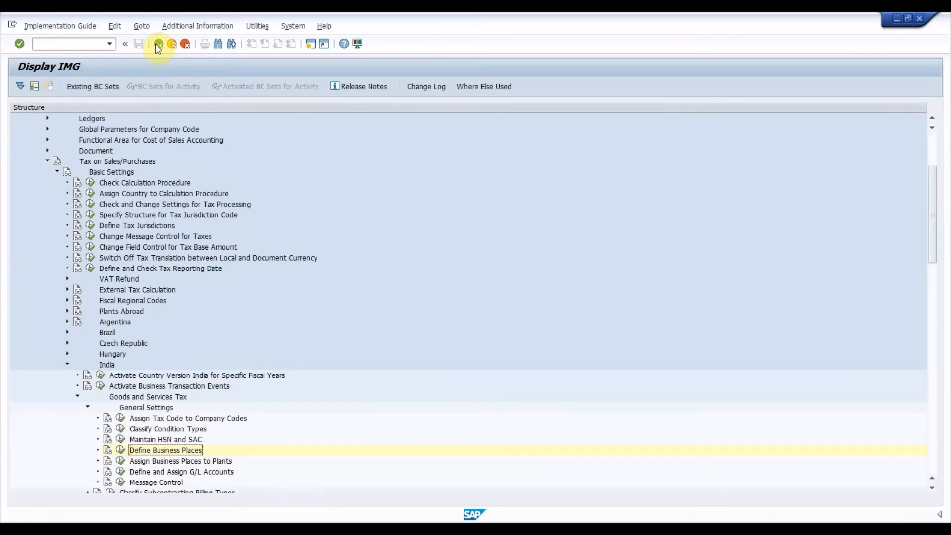
Open Assign Business Places to Plants, examine the assignments of plants 1100, 1200 and 1300, and return to the implementation guide.
left_click(120, 460)
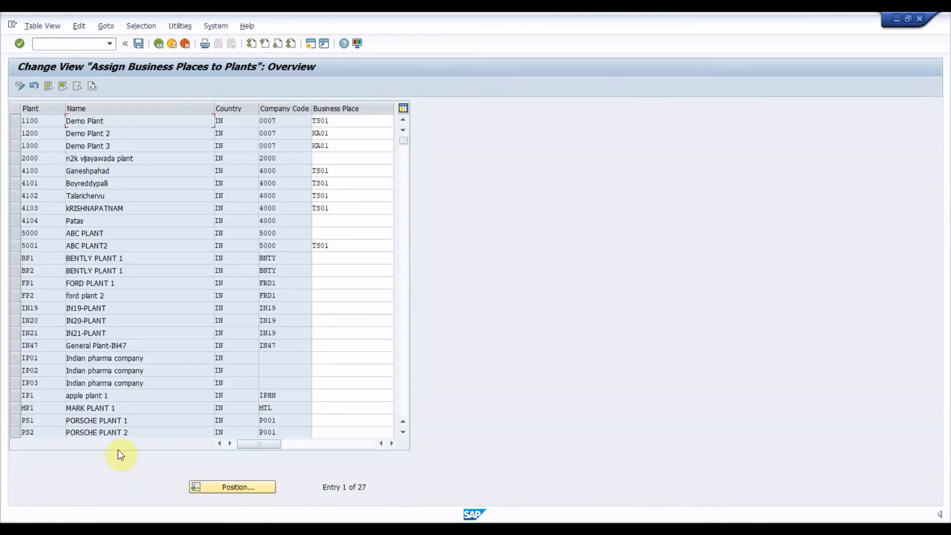
left_click(249, 486)
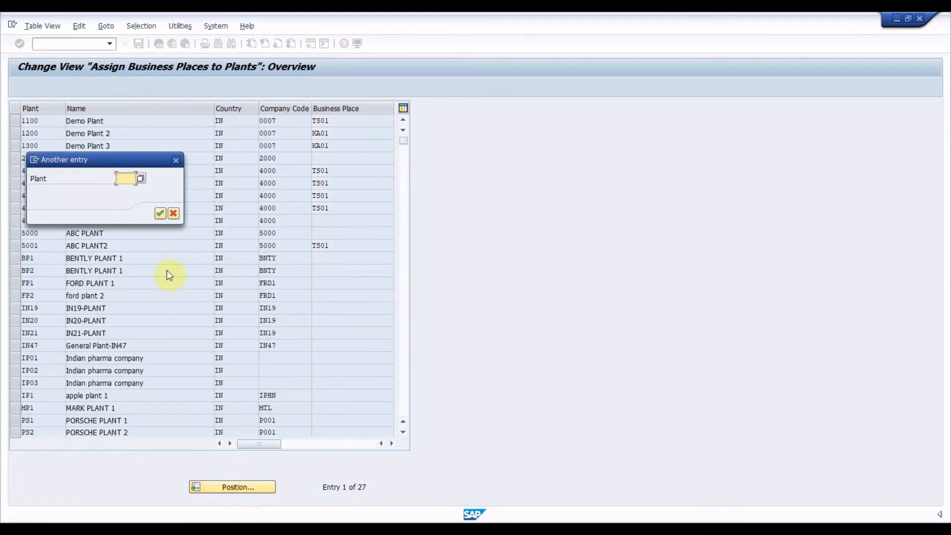
left_click(173, 214)
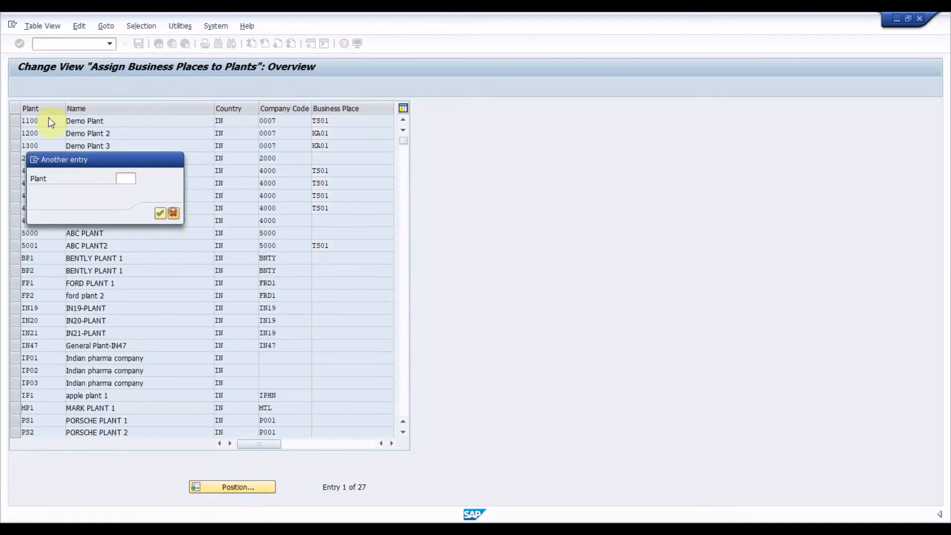
left_click(16, 124)
left_click(15, 134)
left_click(17, 147)
left_click(152, 146)
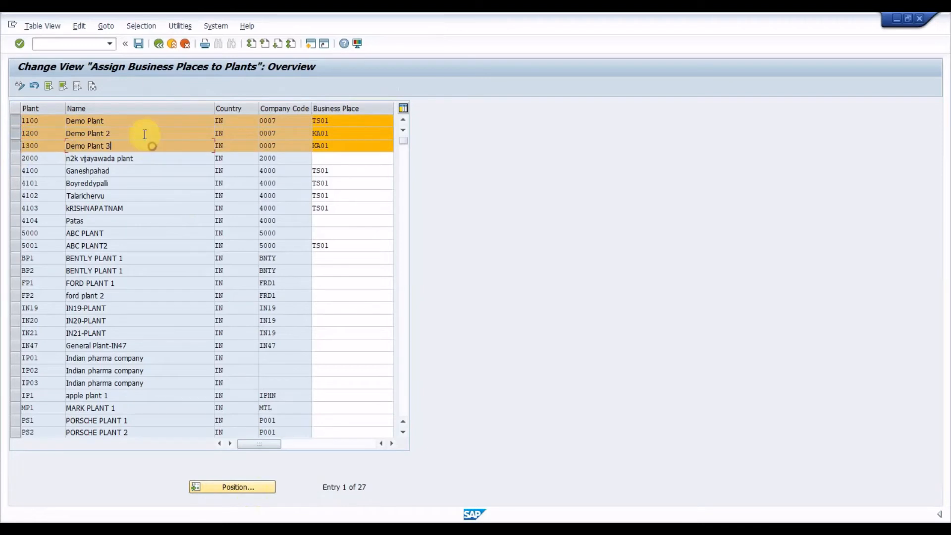
left_click(157, 44)
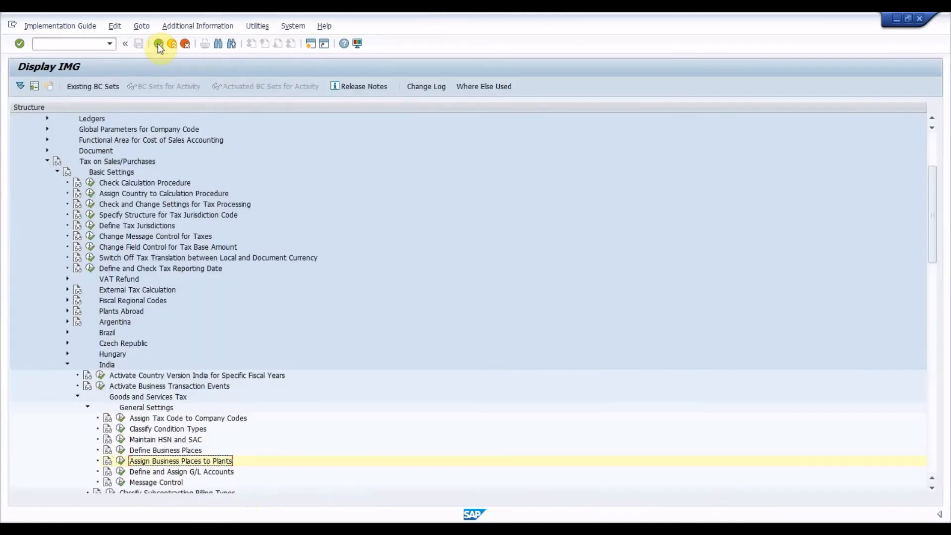
Open transaction FTXP in a new session and display the tax rates for country IN and the 5 % GST output tax code.
left_click(153, 473)
key("ctrl+n")
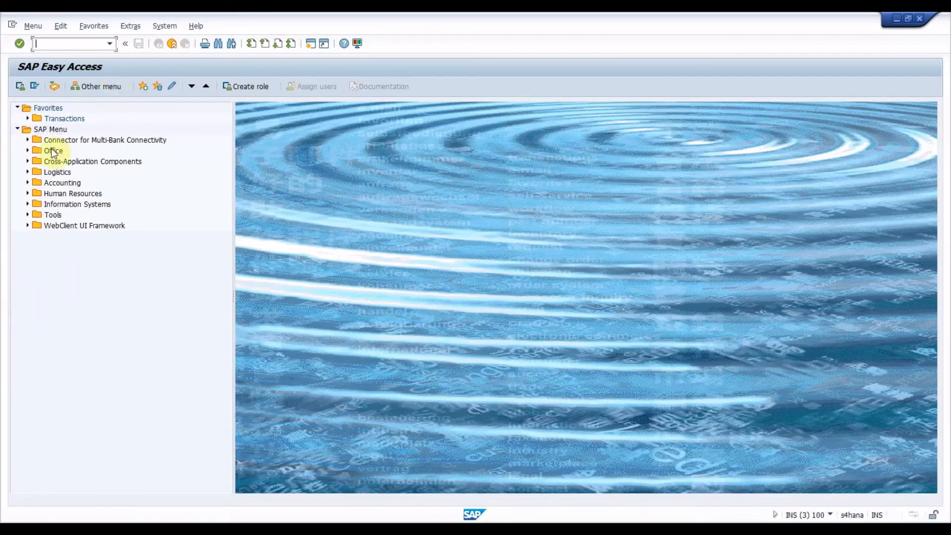
left_click(54, 41)
type("FTXP")
key("Return")
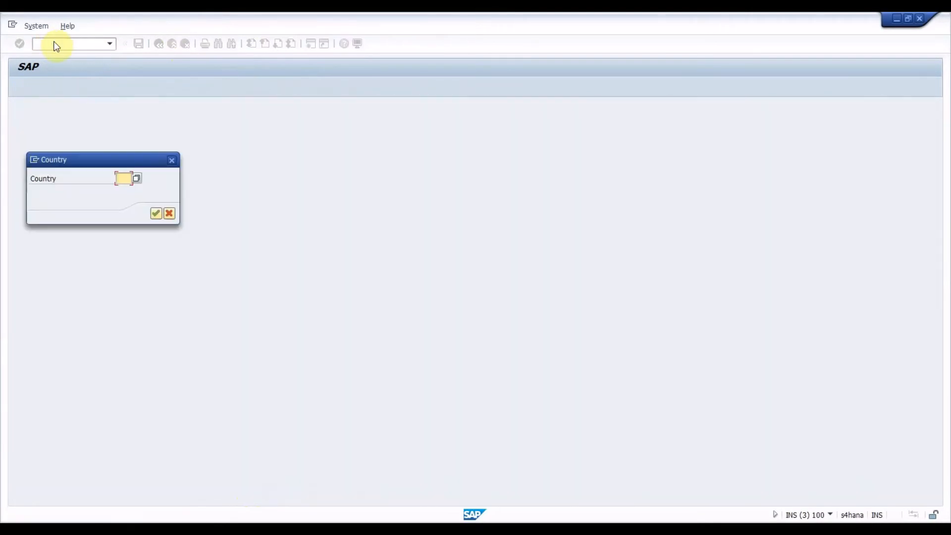
type("IN")
key("Return")
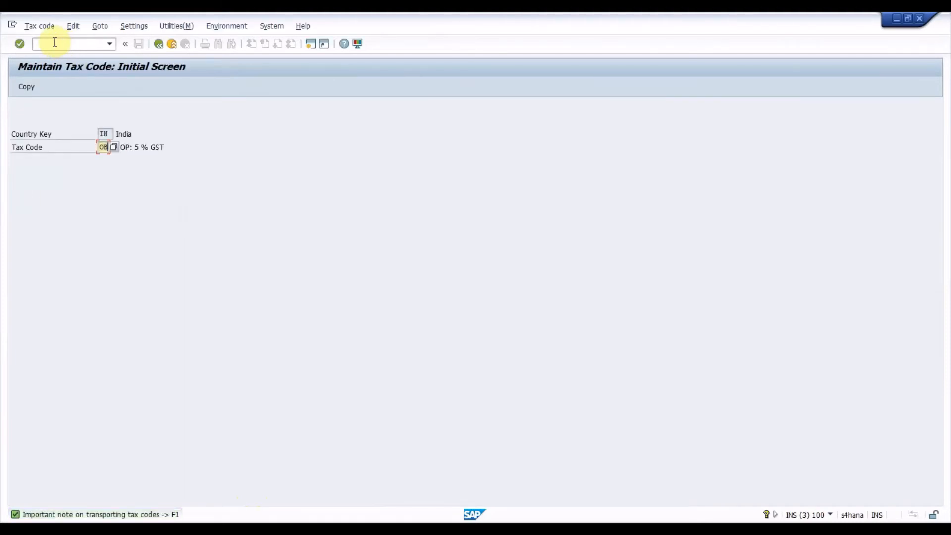
key("Return")
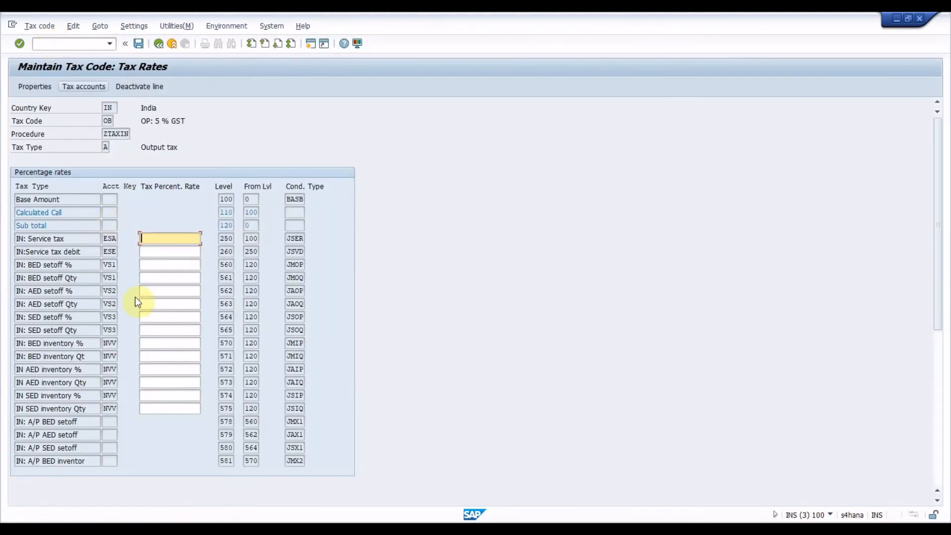
Examine the JOIG rate, tax code and description of the 5 % GST output tax, and leave the tax code maintenance.
left_click(148, 307)
key("Page_Down")
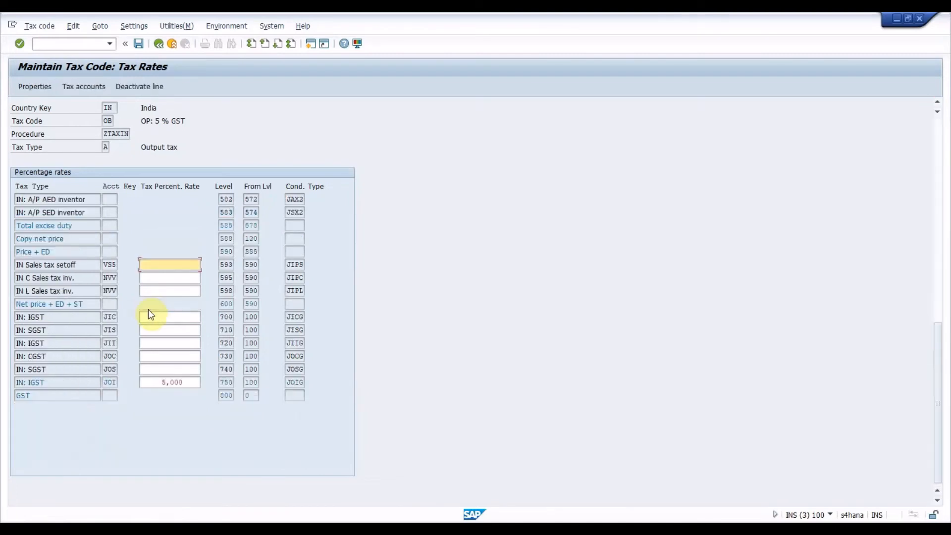
left_click_drag(186, 383, 148, 387)
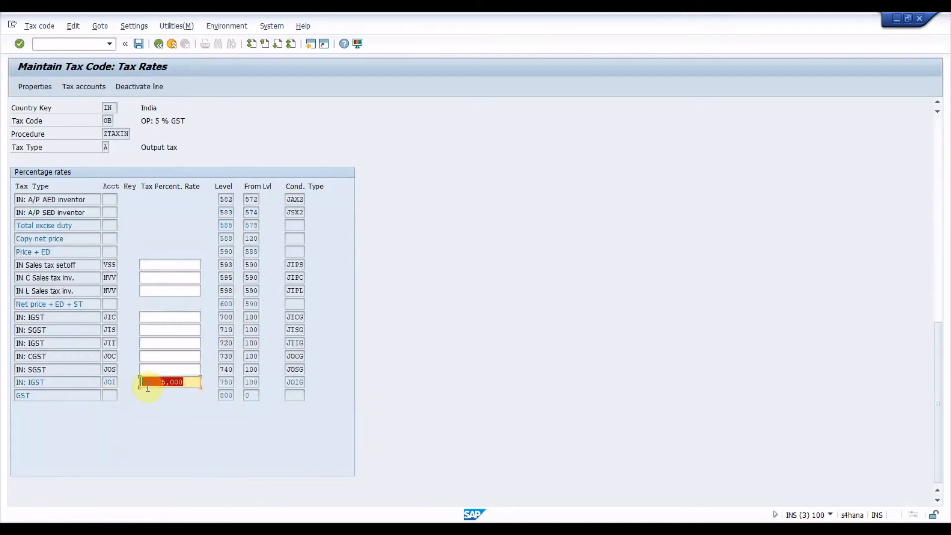
left_click(144, 121)
left_click_drag(143, 120, 199, 119)
left_click(198, 119)
left_click(107, 123)
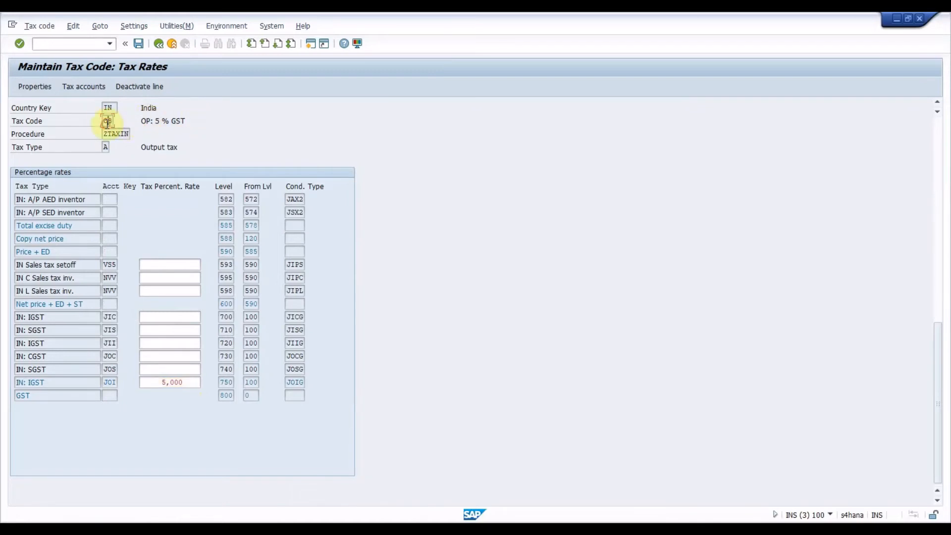
left_click(88, 47)
type("/N")
key("Return")
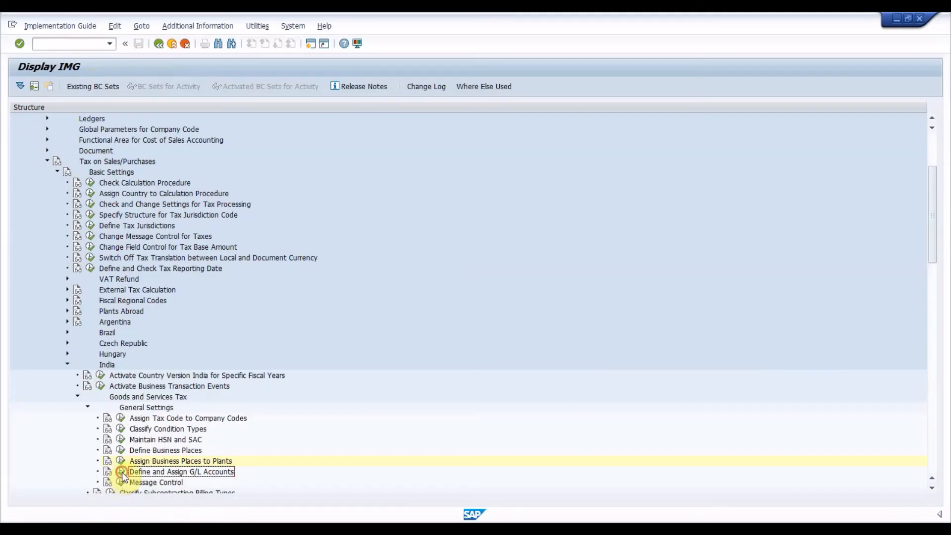
Open Define and Assign G/L Accounts for chart of accounts INT and transaction JOI, examine the tax code, business place and G/L accounts, and return.
left_click(120, 472)
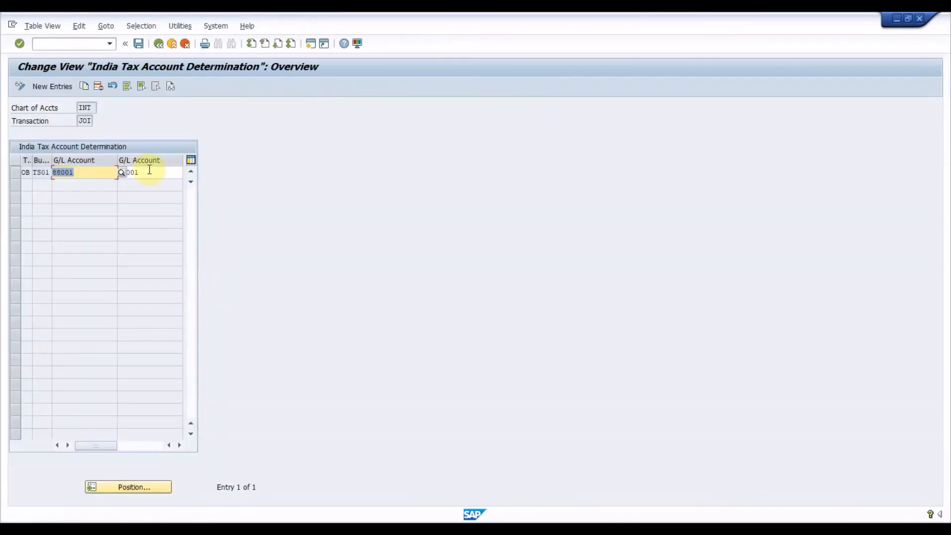
left_click(112, 174)
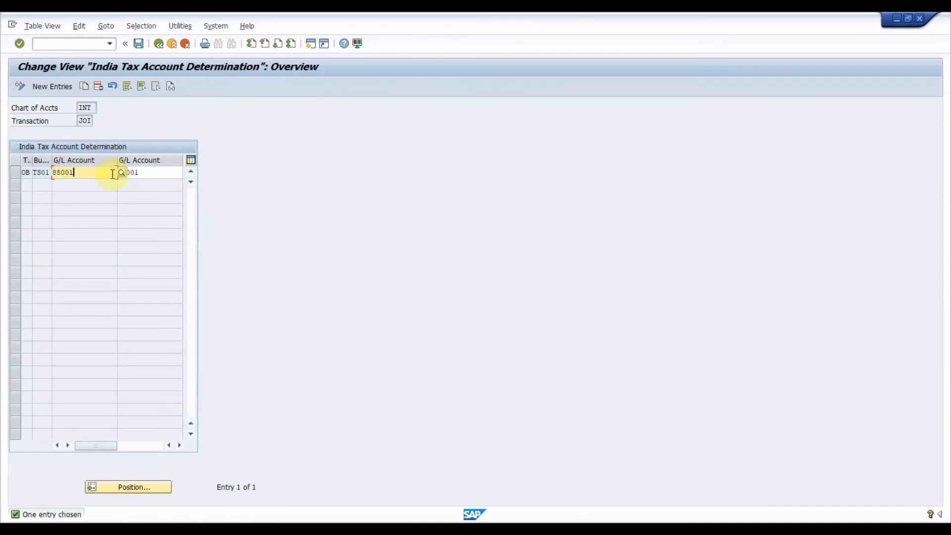
left_click_drag(32, 159, 99, 157)
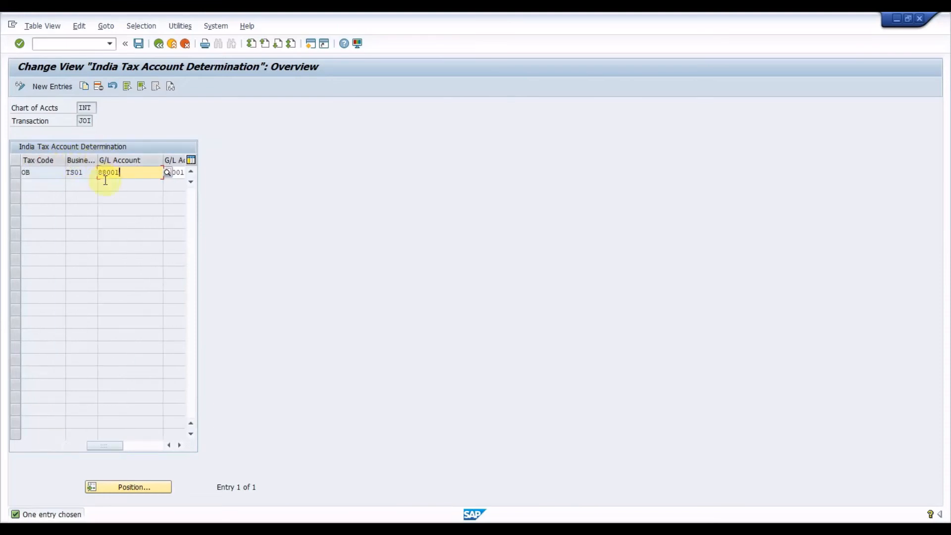
left_click(86, 171)
left_click(126, 171)
left_click(181, 172)
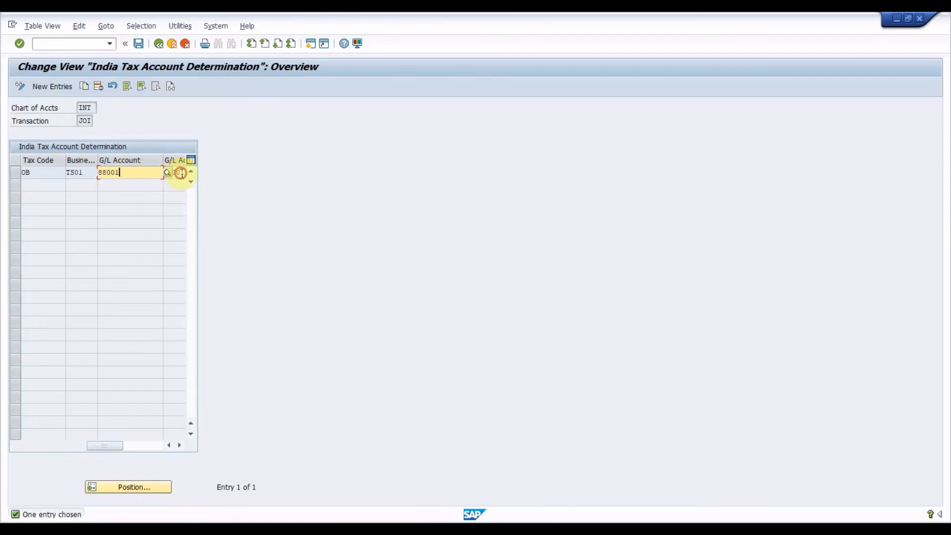
left_click(157, 44)
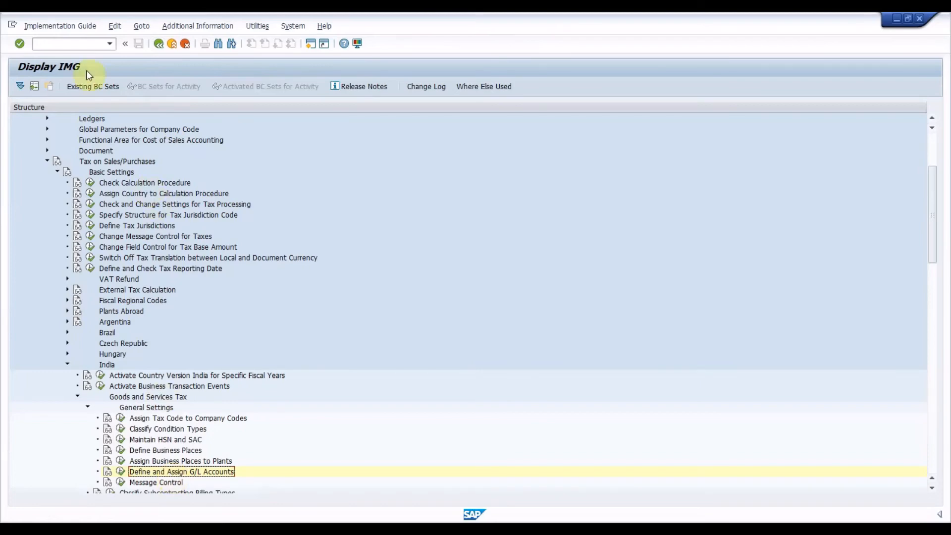
Leave the implementation guide and display the control code in the foreign trade export data of material IN-S12 for plant 1100.
left_click(81, 45)
type("/n")
key("Return")
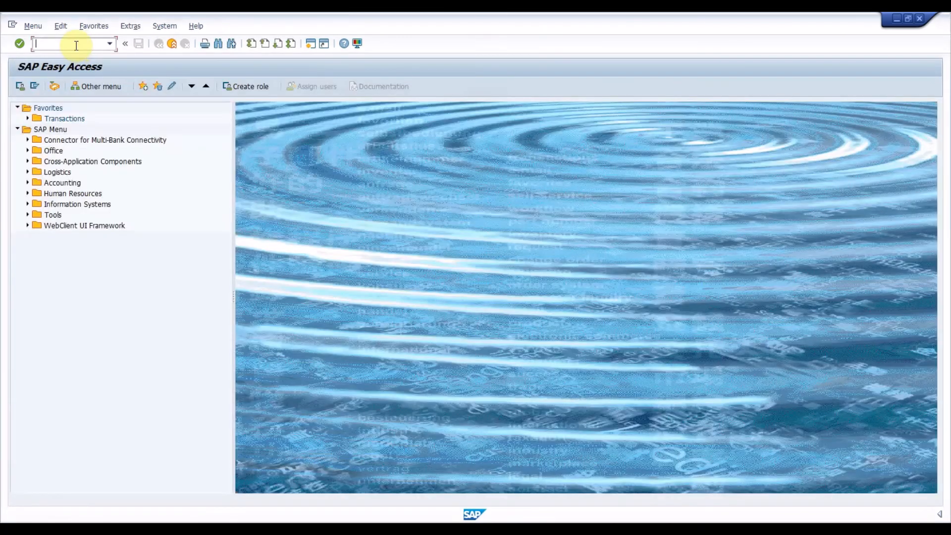
Open transaction VK11 and call up the selection of existing JOIG condition records by country, regions, tax classifications and control code.
type("vk11")
key("Return")
left_click(109, 108)
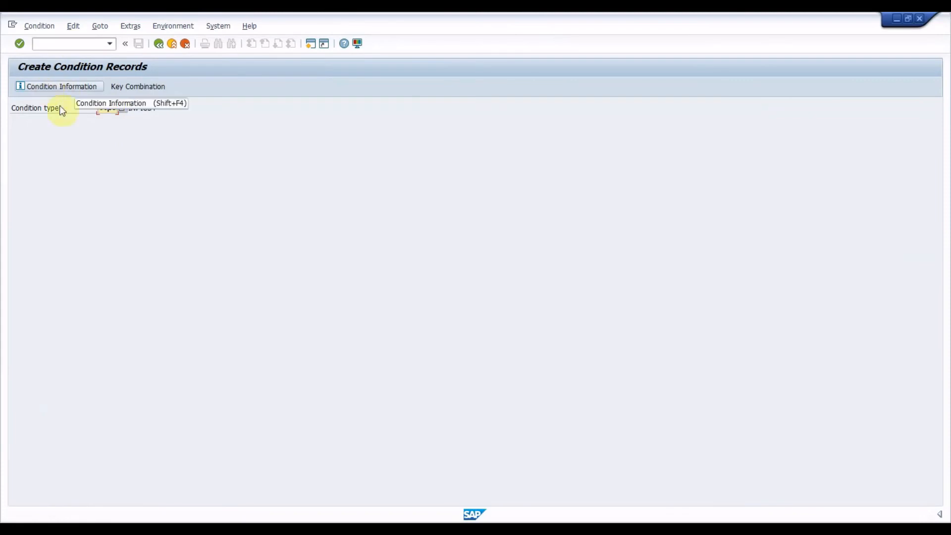
key("F10")
key("Down")
key("Down")
key("Down")
key("Return")
Display the JOIG record for delivering plant region 36, region 10, customer and material tax classifications 0 and control code 9042.
left_click(158, 121)
type("36")
key("Tab")
type("10")
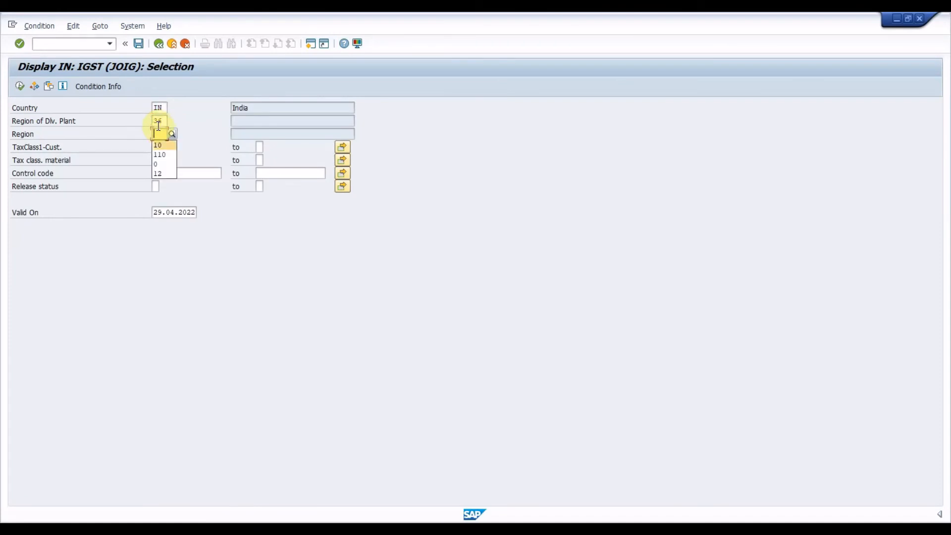
key("Tab")
type("0")
key("Tab")
type("0")
key("Tab")
type("9042")
left_click(20, 85)
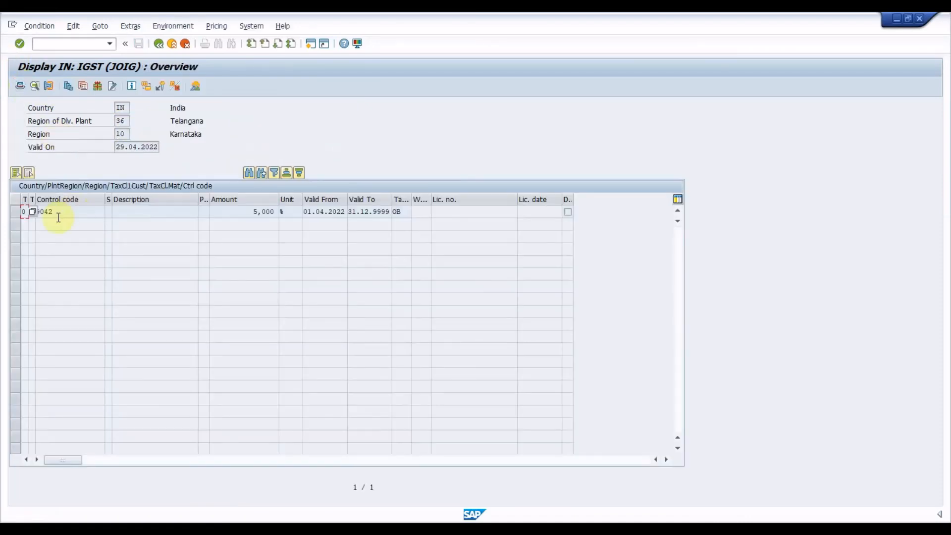
Widen the tax classification and tax code columns and examine the JOIG record's control code, rate and tax code.
left_click_drag(28, 198, 172, 193)
left_click(149, 213)
left_click(48, 215)
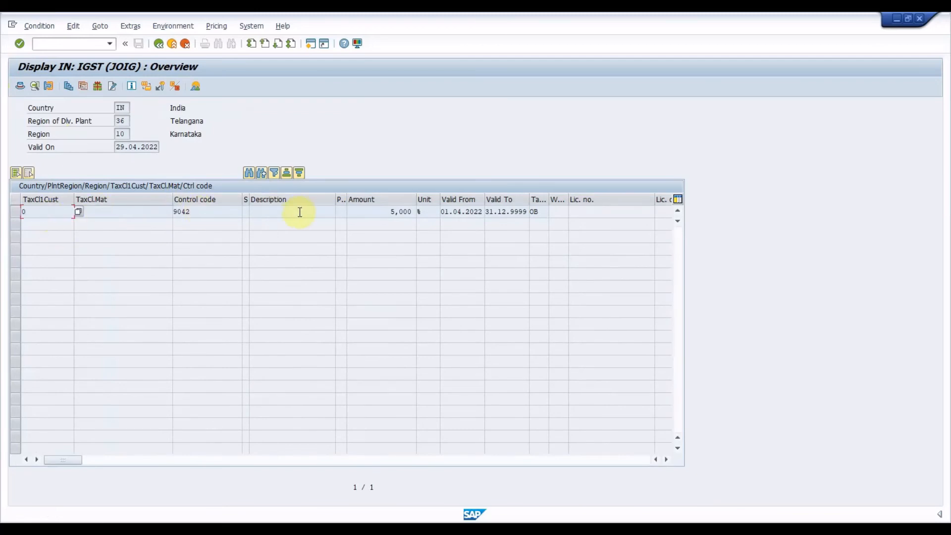
left_click(376, 210)
left_click_drag(384, 210, 435, 208)
left_click(394, 210)
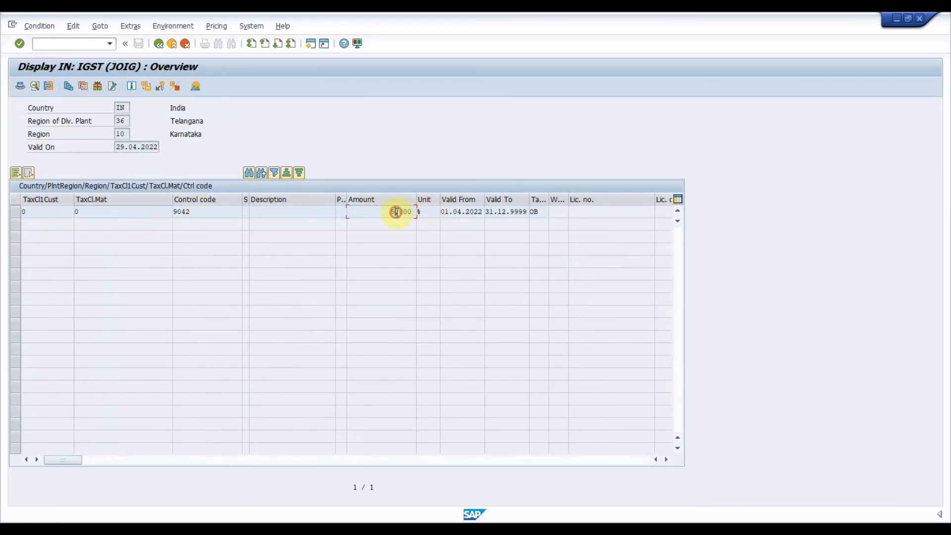
left_click_drag(547, 195, 606, 195)
left_click(564, 213)
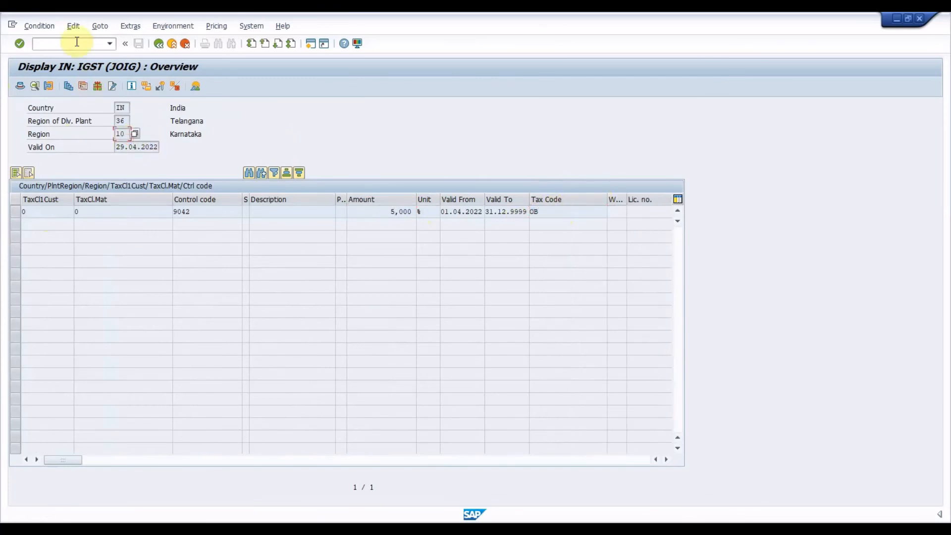
left_click(557, 210)
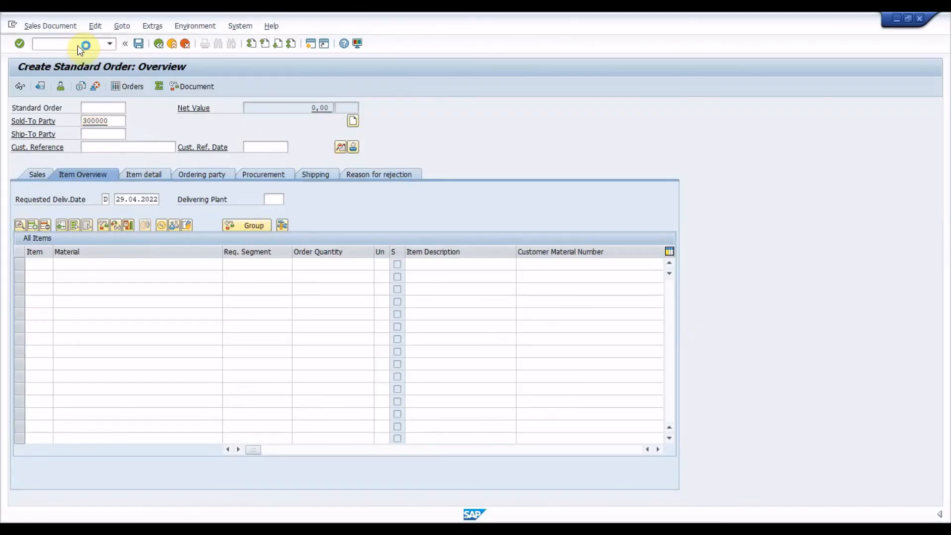
Add material IN-S12 with an order quantity of 1 to the standard order for the demo customer.
key("Down")
key("Tab")
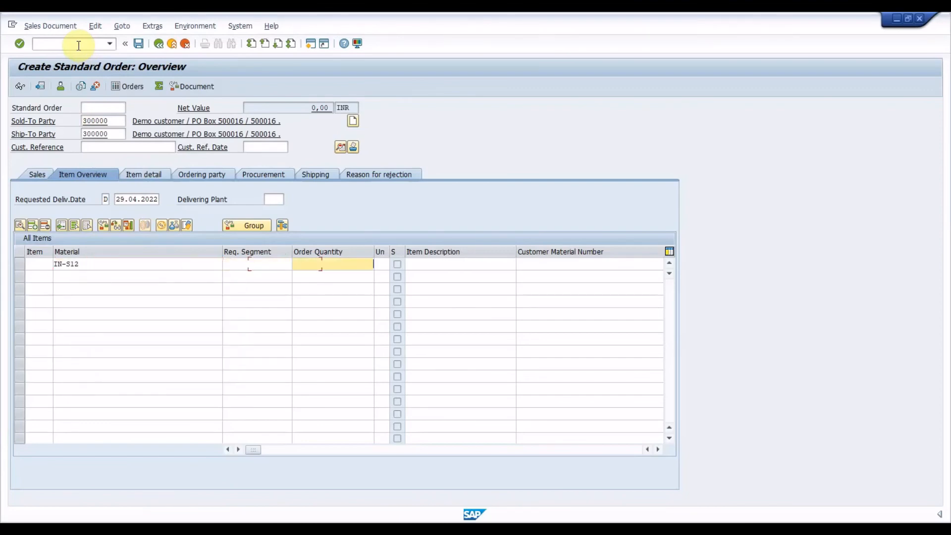
key("Down")
key("Return")
key("Return")
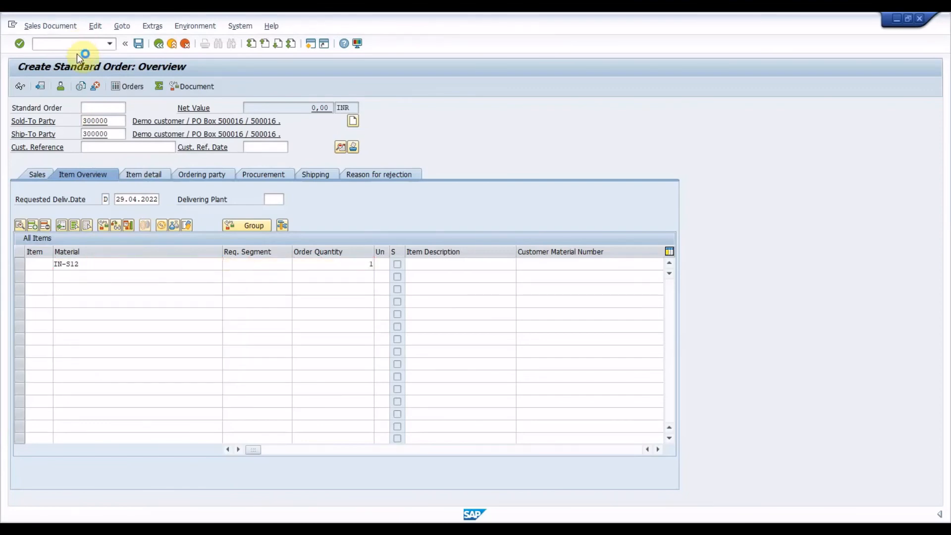
Open the pricing conditions of order item 10, display the IGST (JOIG) condition record, and go back.
left_click(19, 264)
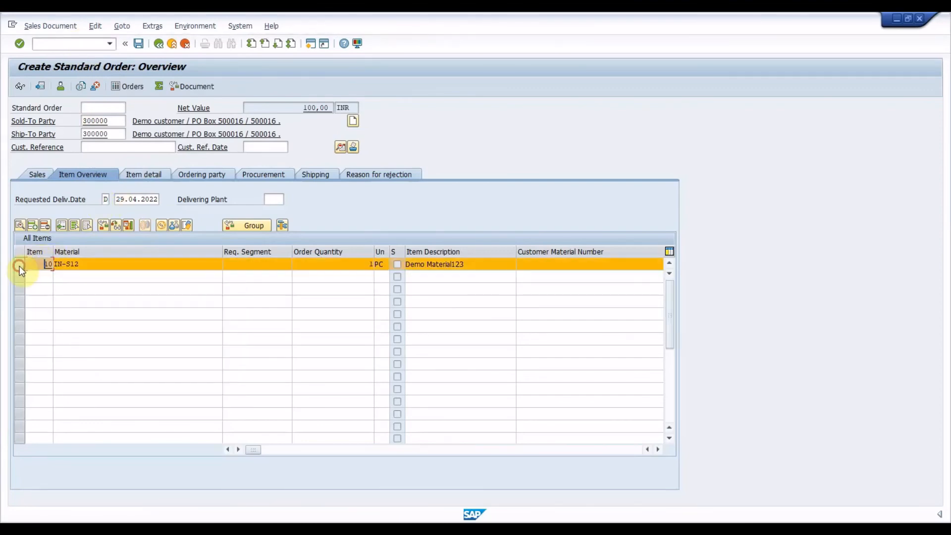
left_click(160, 226)
left_click(79, 264)
left_click(99, 288)
left_click(93, 225)
left_click(197, 133)
left_click(158, 44)
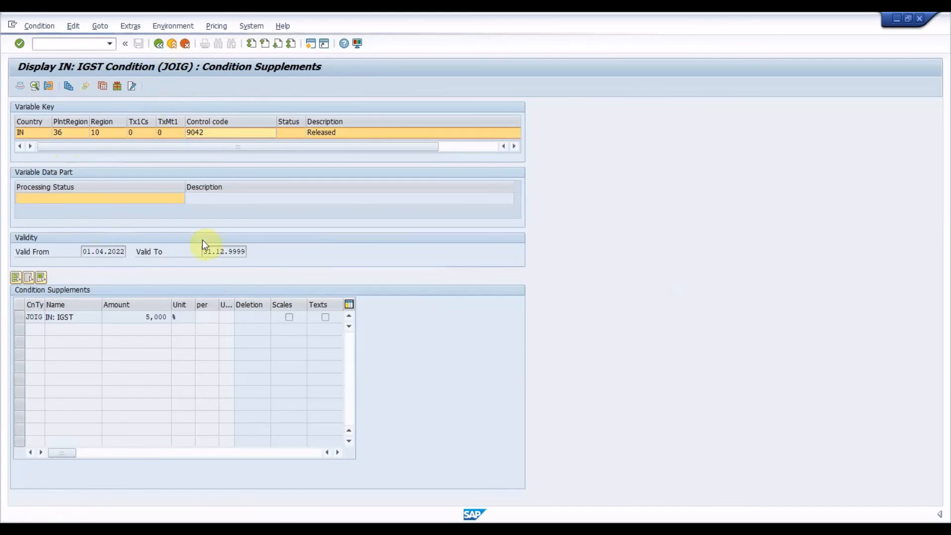
Open the pricing analysis, examine the field values of JOIG access 010 including the control code, and return to the order overview.
left_click(191, 224)
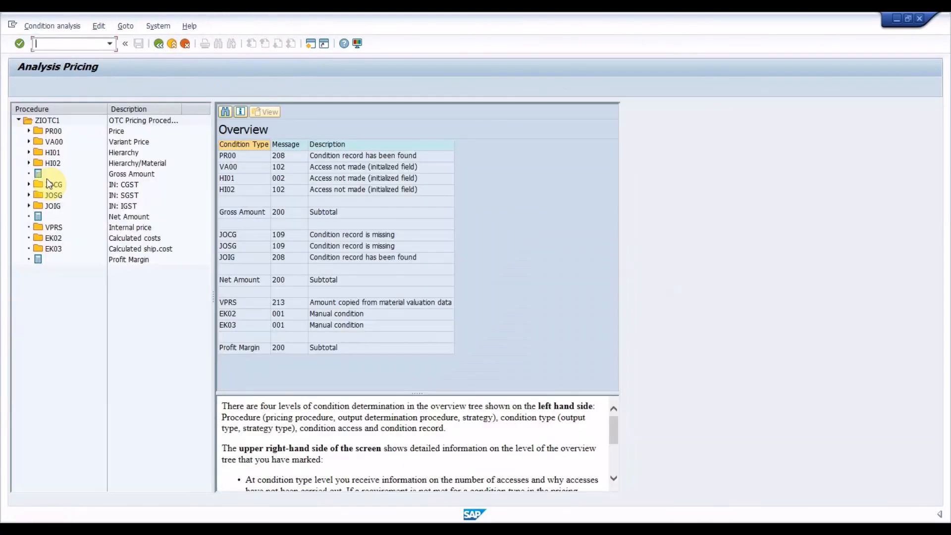
left_click(29, 206)
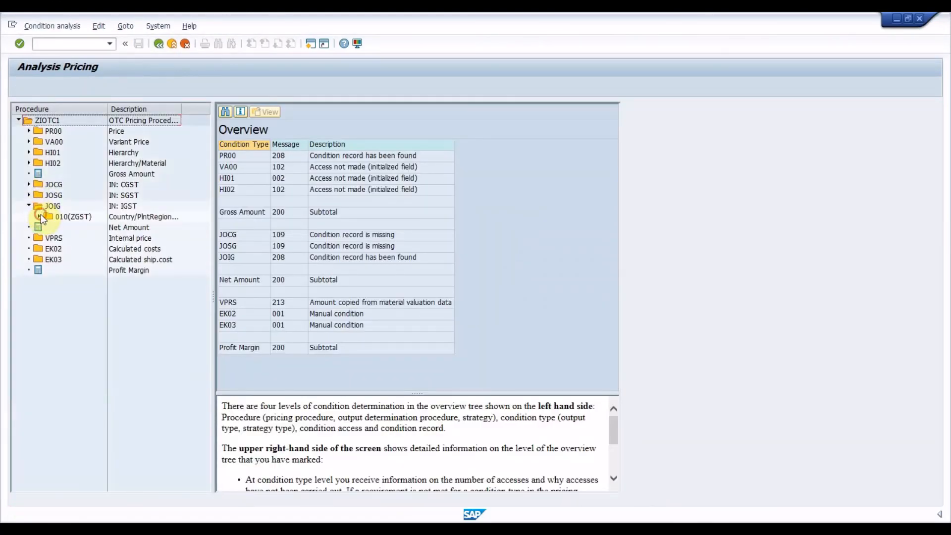
left_click(39, 216)
left_click(78, 218)
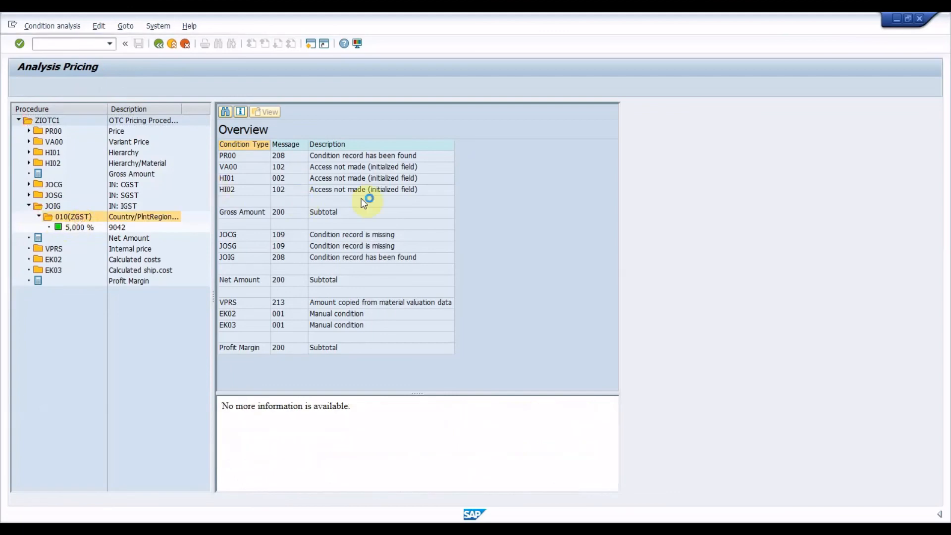
left_click(395, 260)
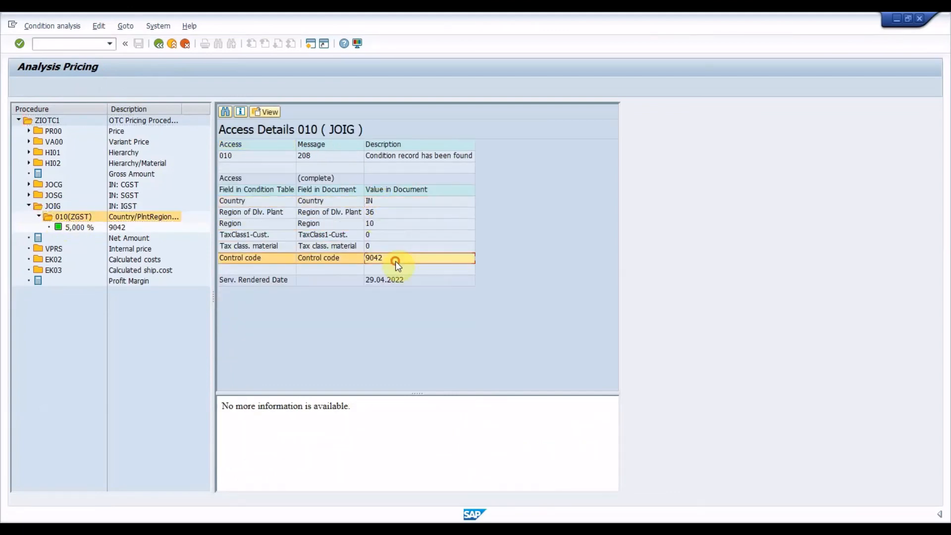
left_click(158, 44)
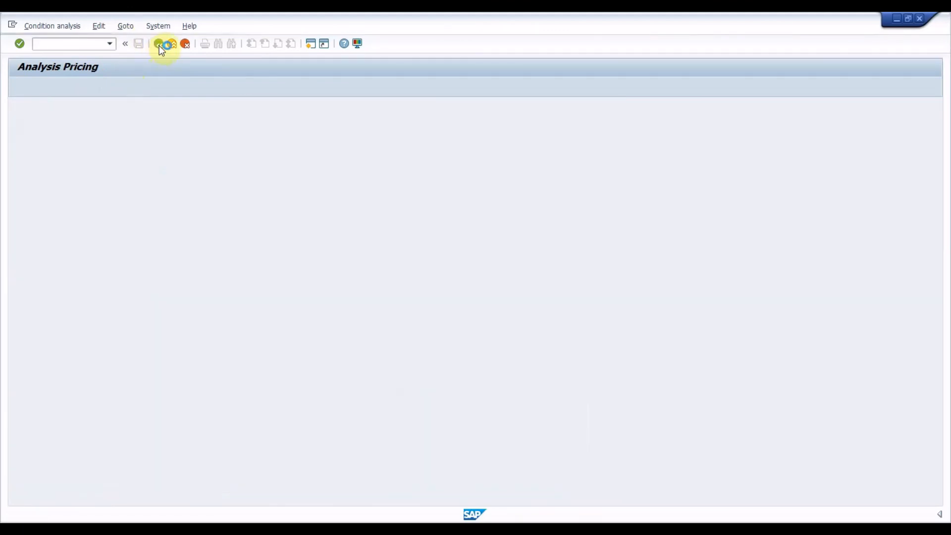
left_click(159, 45)
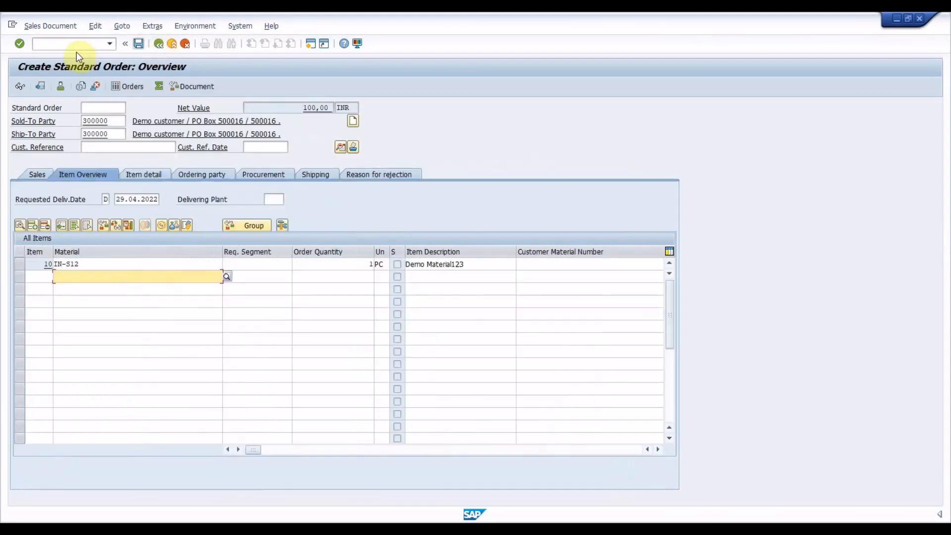
Create the outbound delivery from the sales order, set the picked quantity of IN-S12 to 1 and post the goods issue.
left_click(55, 25)
left_click(86, 121)
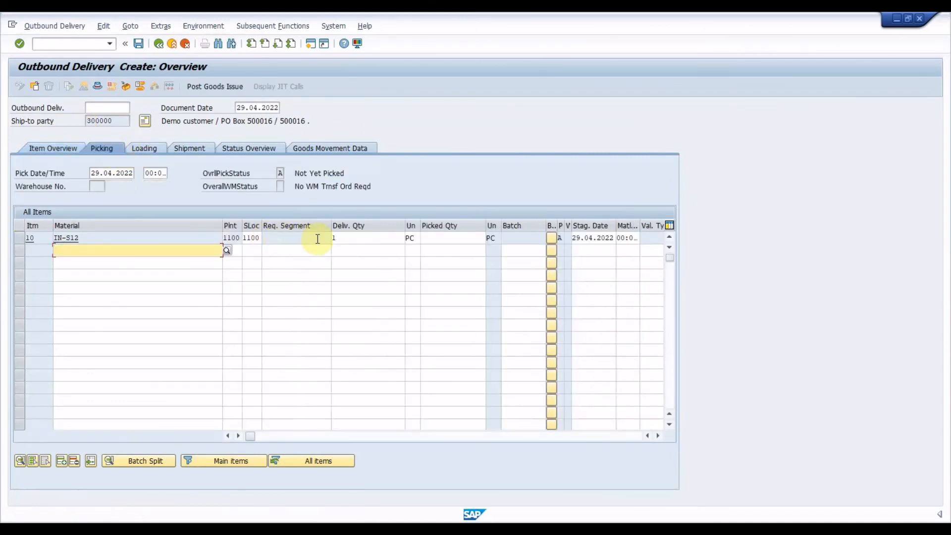
left_click(452, 238)
type("1")
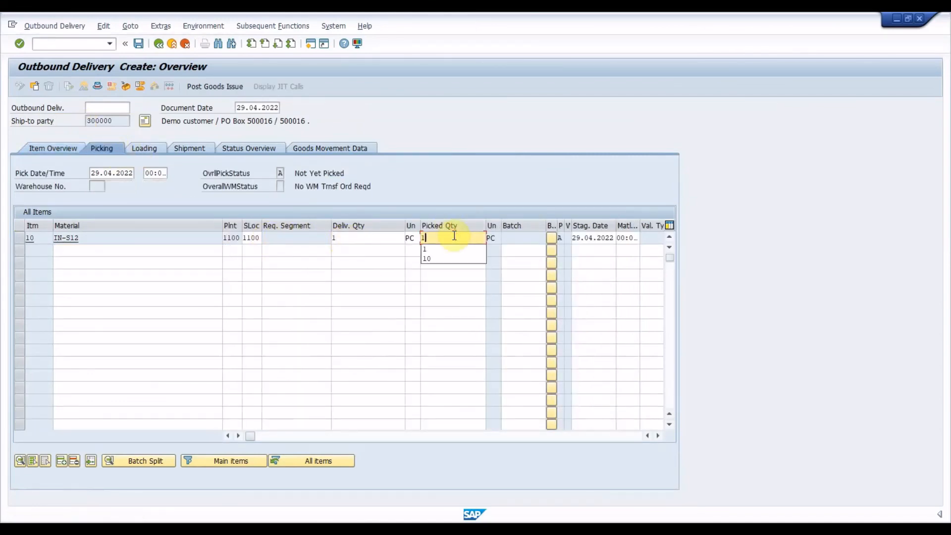
left_click(196, 86)
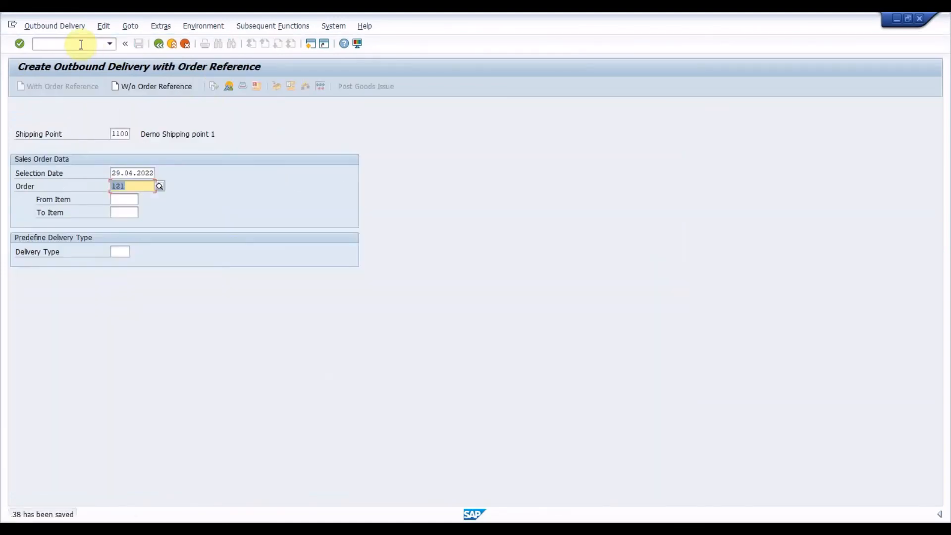
Switch to creating a billing document and process the saved outbound delivery into an invoice.
left_click(81, 44)
type("/")
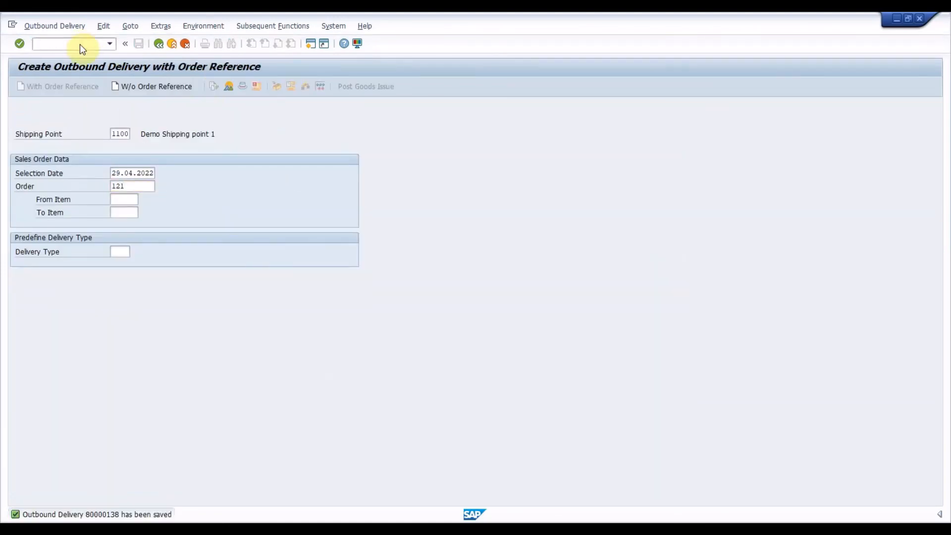
key("Return")
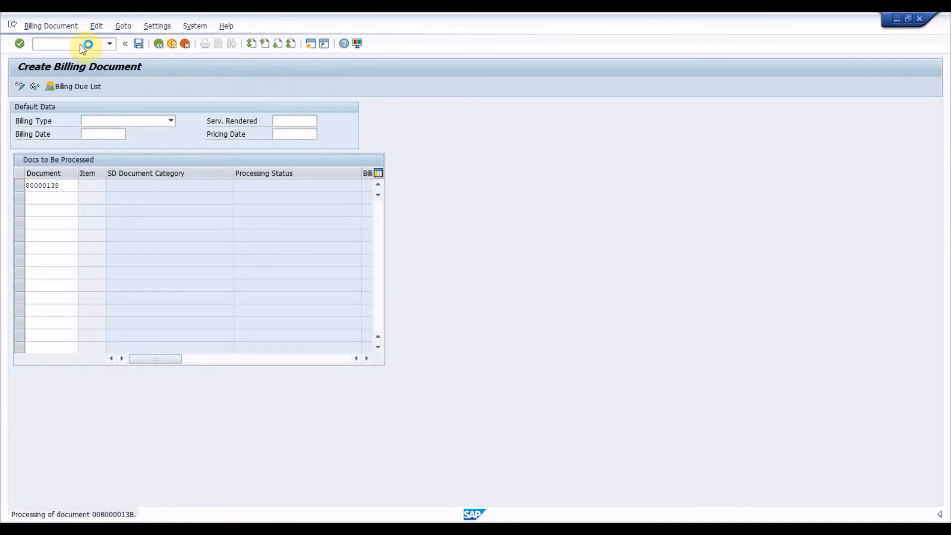
Check the IGST condition in the pricing conditions of invoice item 10 and save the invoice.
left_click(15, 189)
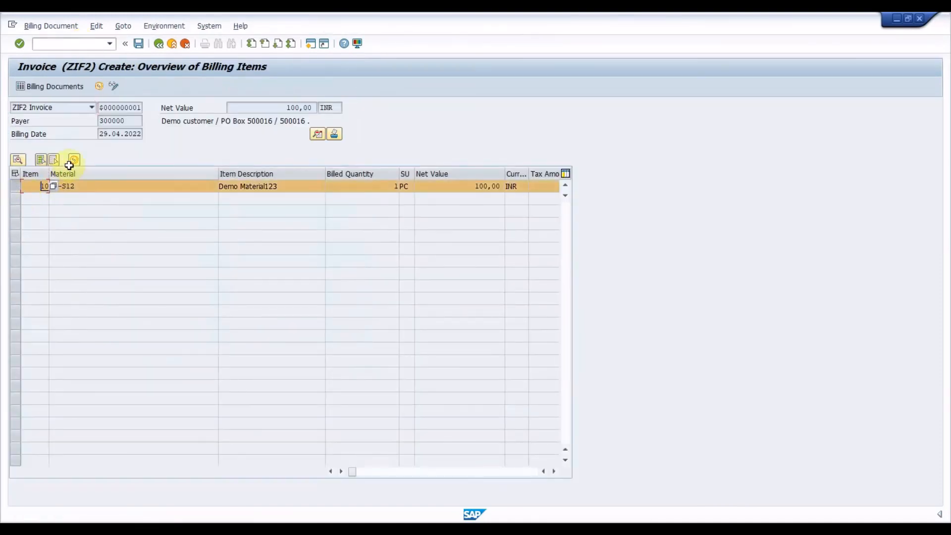
left_click(74, 160)
left_click(91, 280)
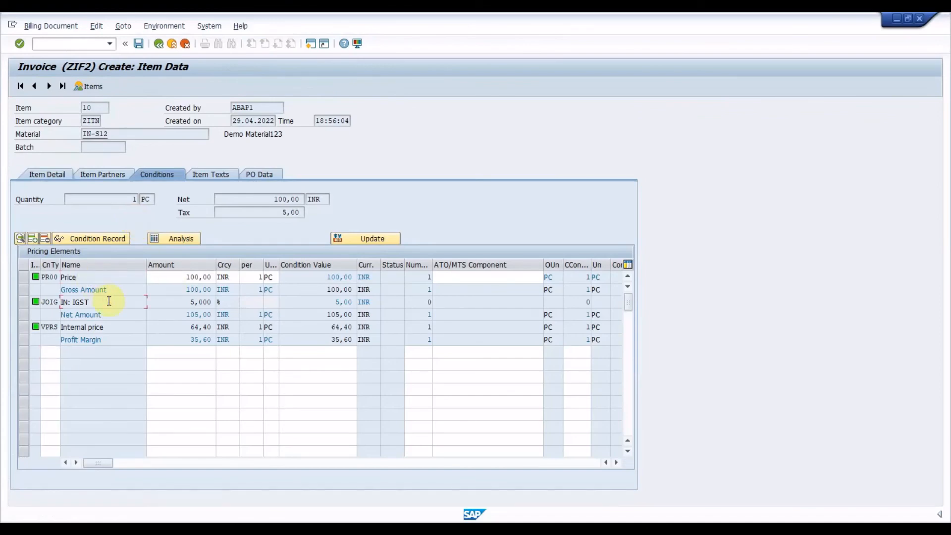
left_click(139, 47)
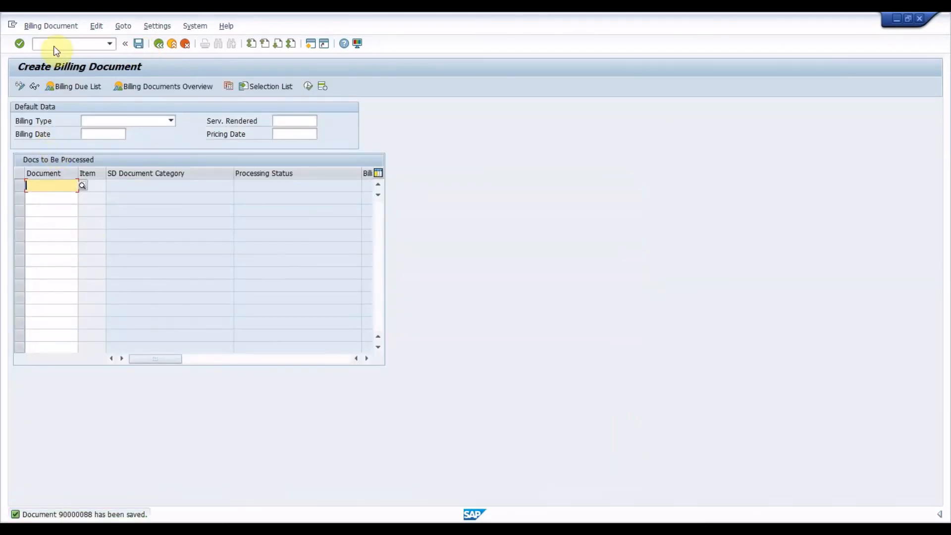
Display the accounting document of the saved invoice and examine its customer, sales revenue and IGST tax account lines.
left_click(55, 29)
left_click(59, 64)
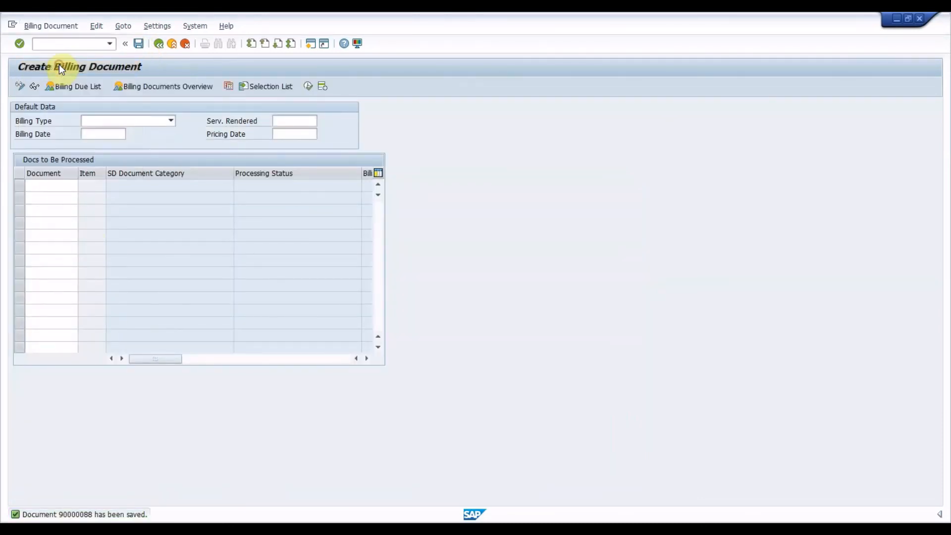
left_click(122, 86)
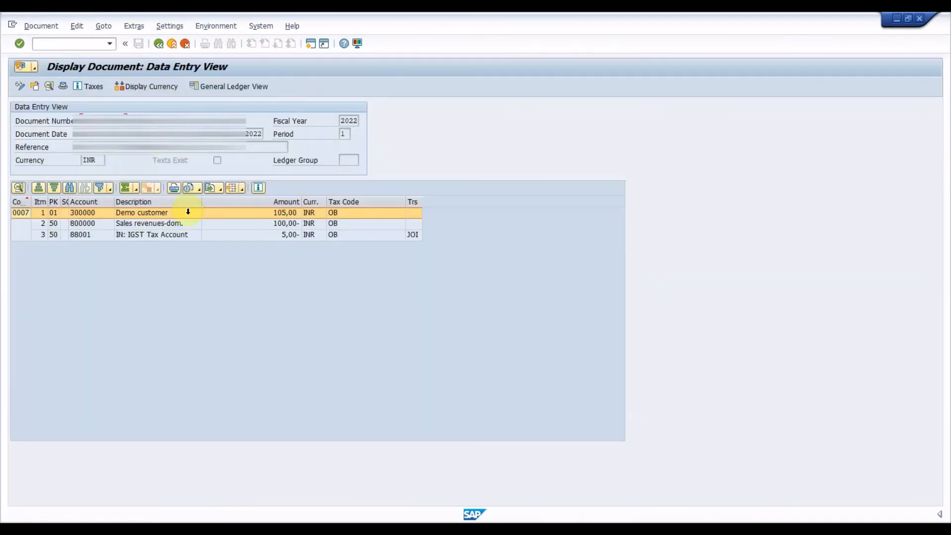
left_click(185, 235)
left_click(181, 212)
left_click(181, 224)
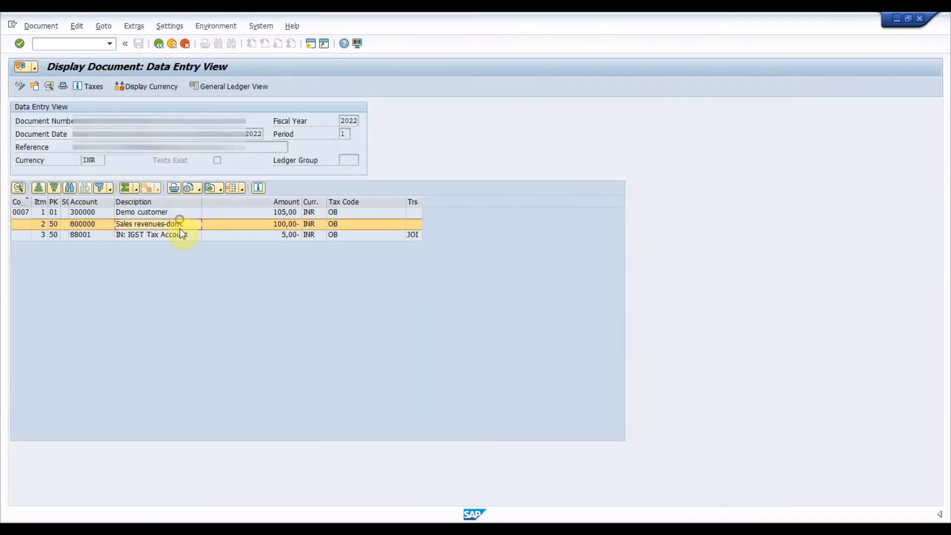
left_click(182, 235)
left_click(79, 46)
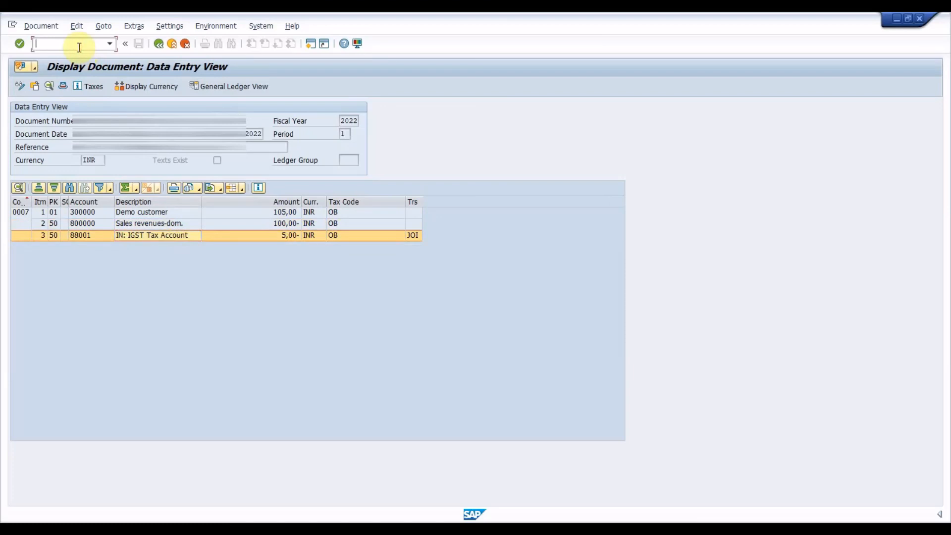